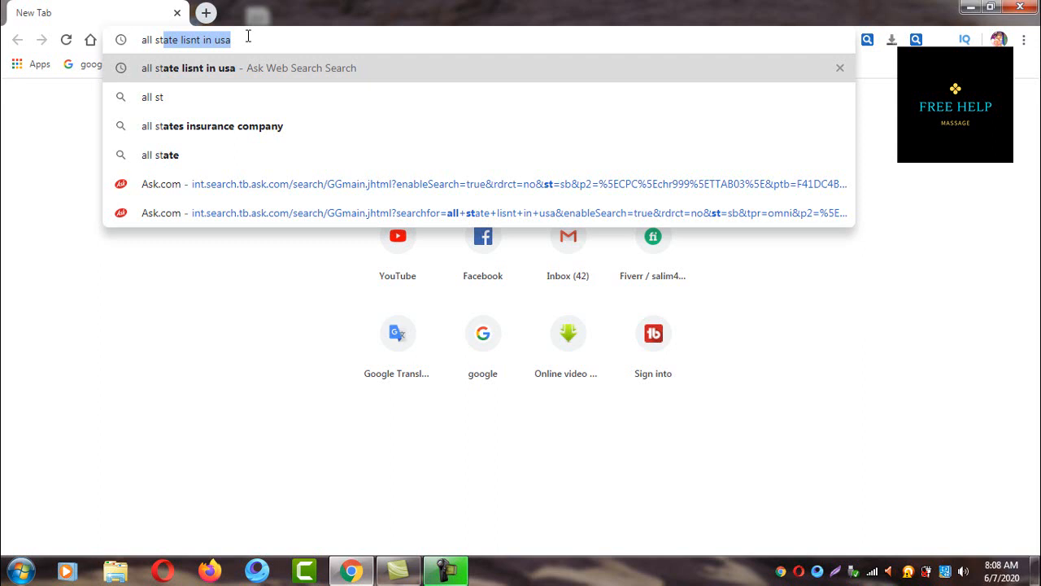
# Search Ask.com for 'all state list in usa' and scroll the results slightly.
pyautogui.write('ate ')
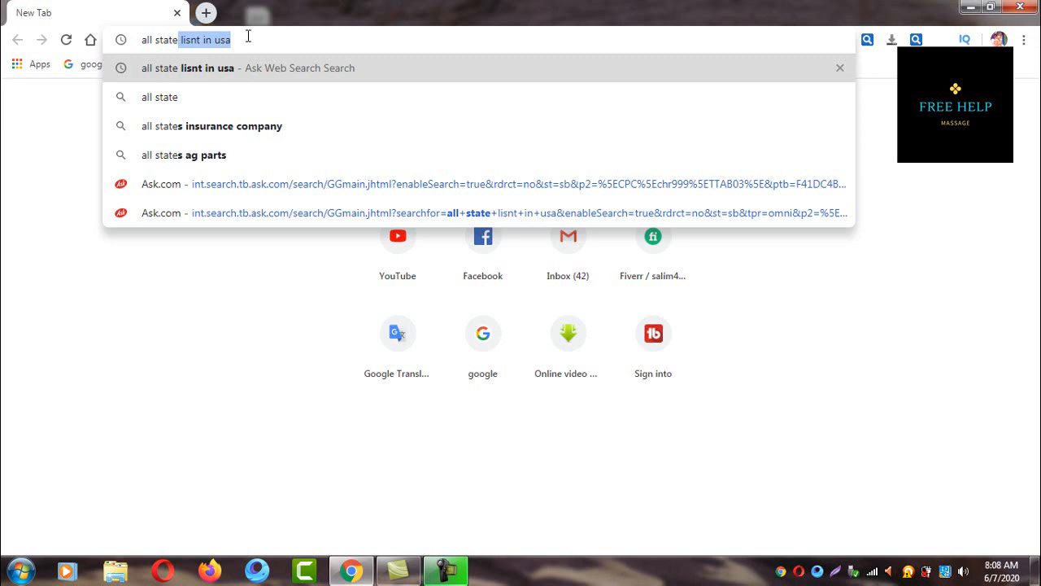
pyautogui.write('list')
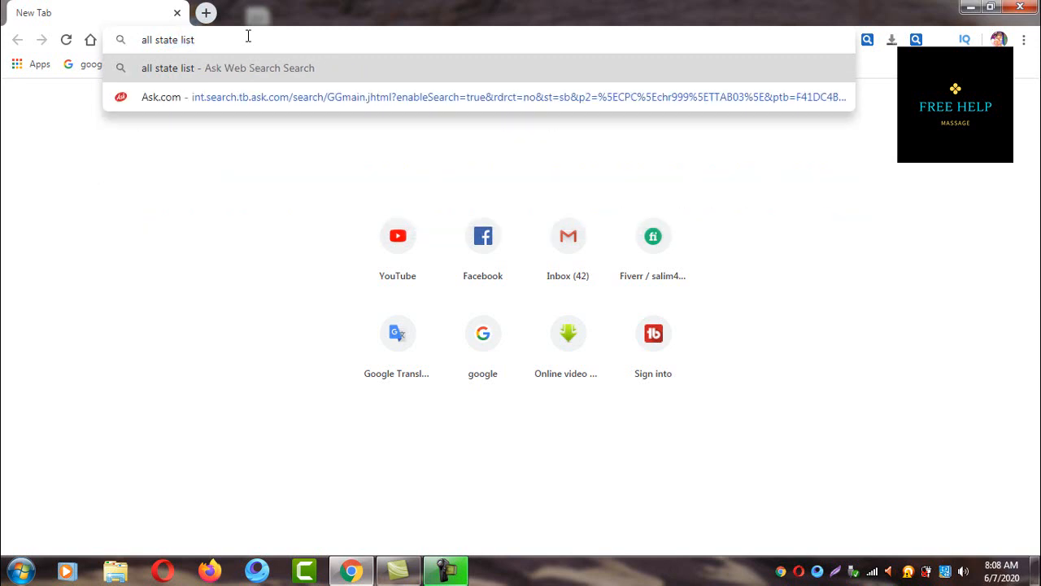
pyautogui.write(' in')
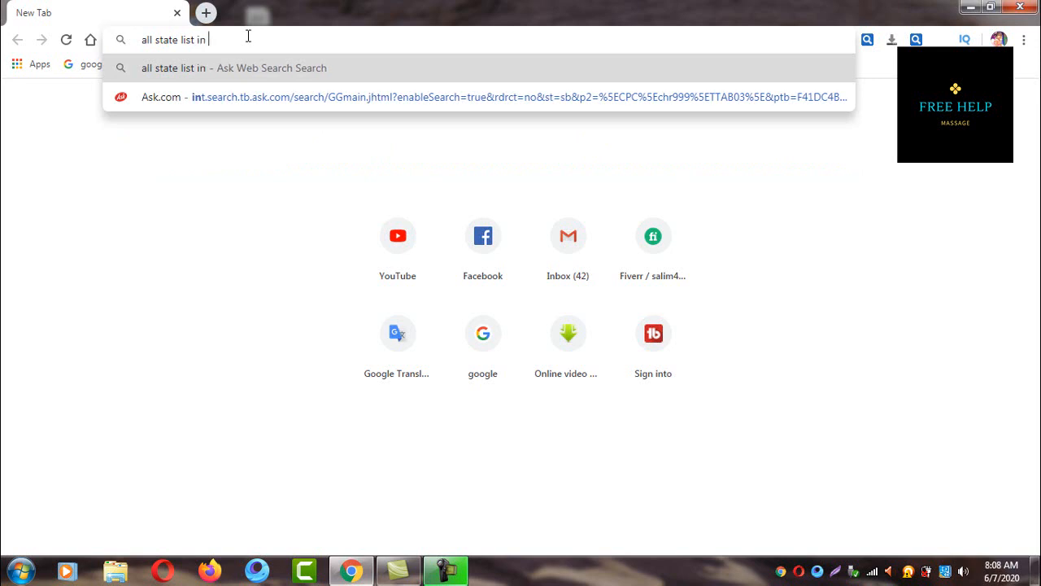
pyautogui.write(' usa')
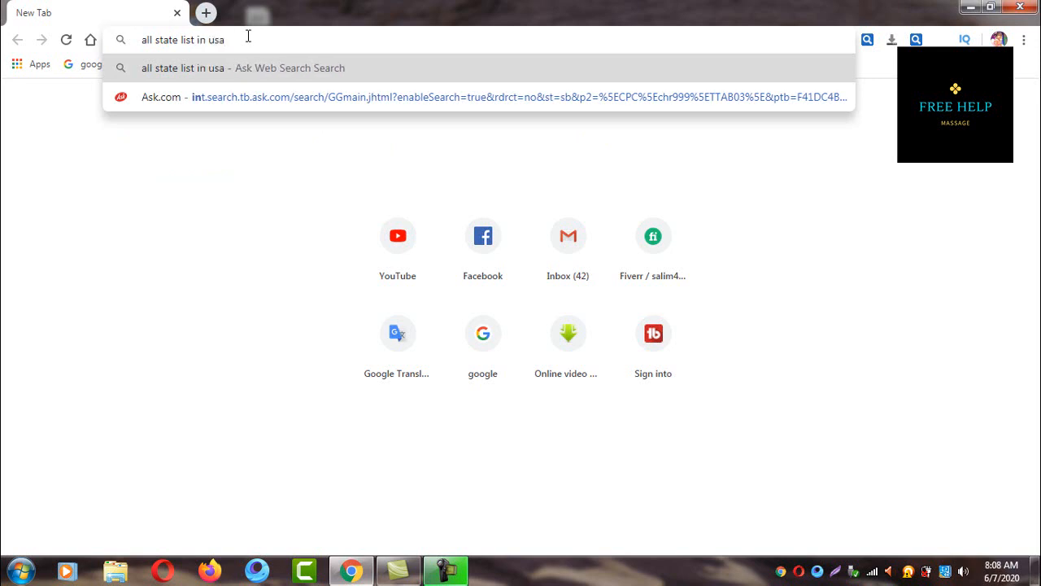
pyautogui.press('Return')
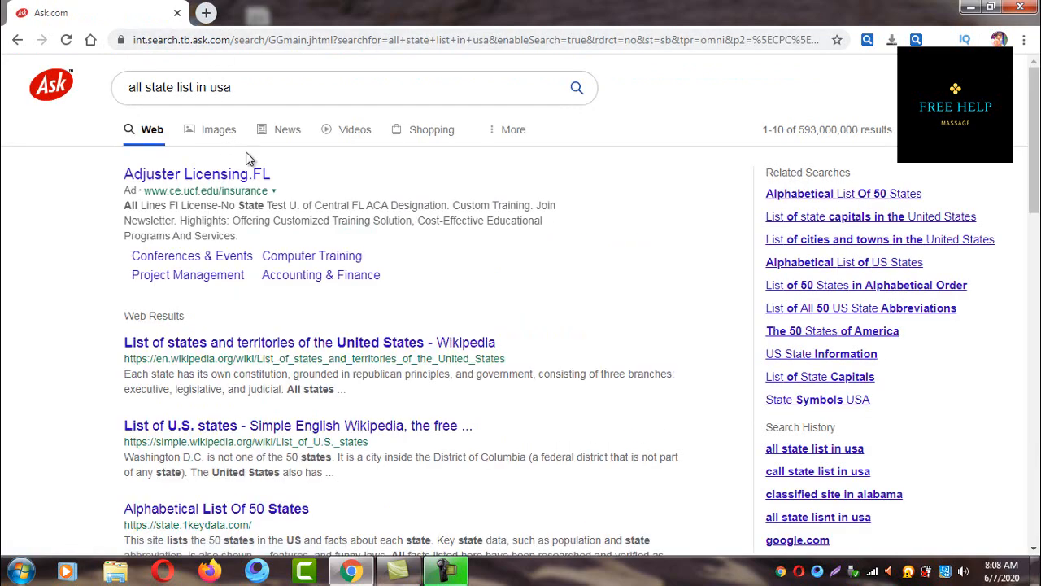
pyautogui.scroll(-1, 333, 321)
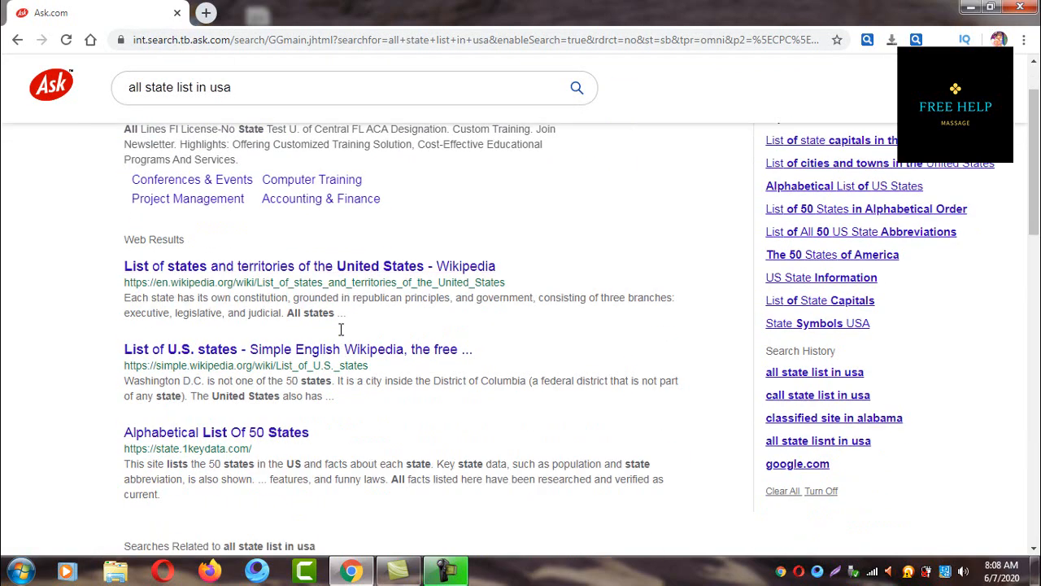
# Open the Alphabetical List Of 50 States page, scroll to the states, and open a blank tab.
pyautogui.click(209, 441)
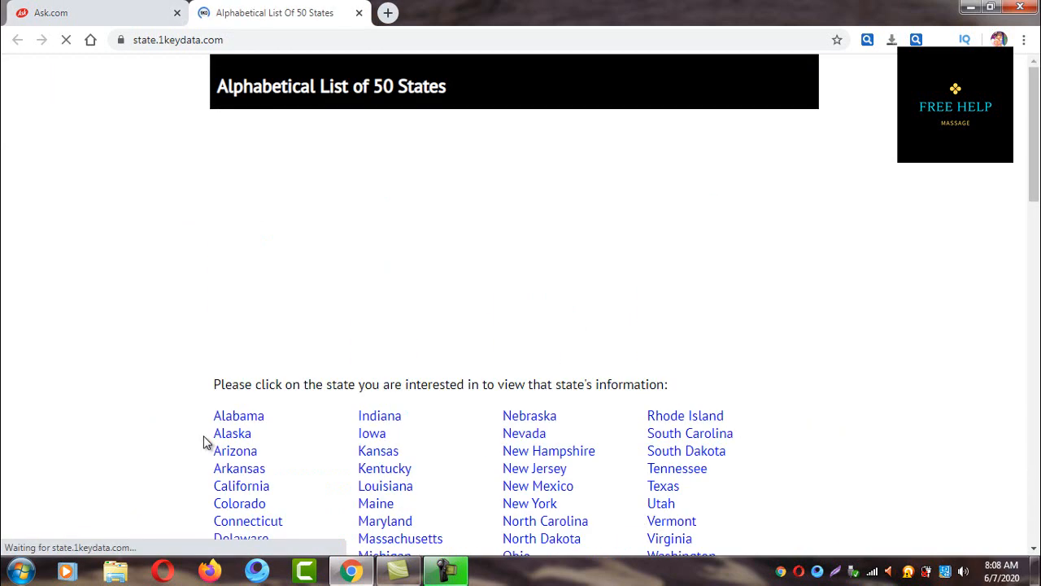
pyautogui.scroll(-1, 370, 409)
pyautogui.scroll(-3, 370, 409)
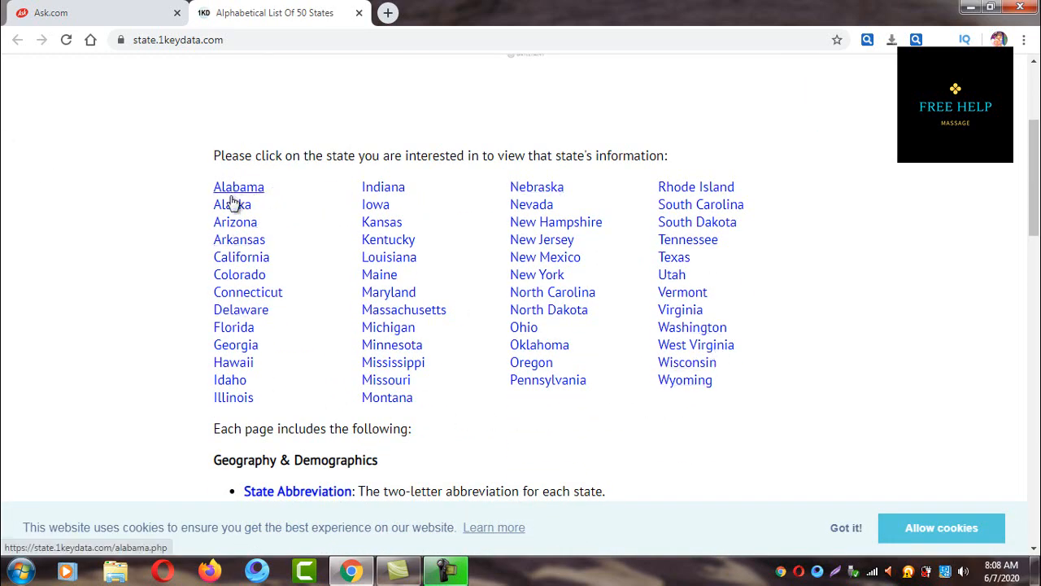
pyautogui.click(388, 13)
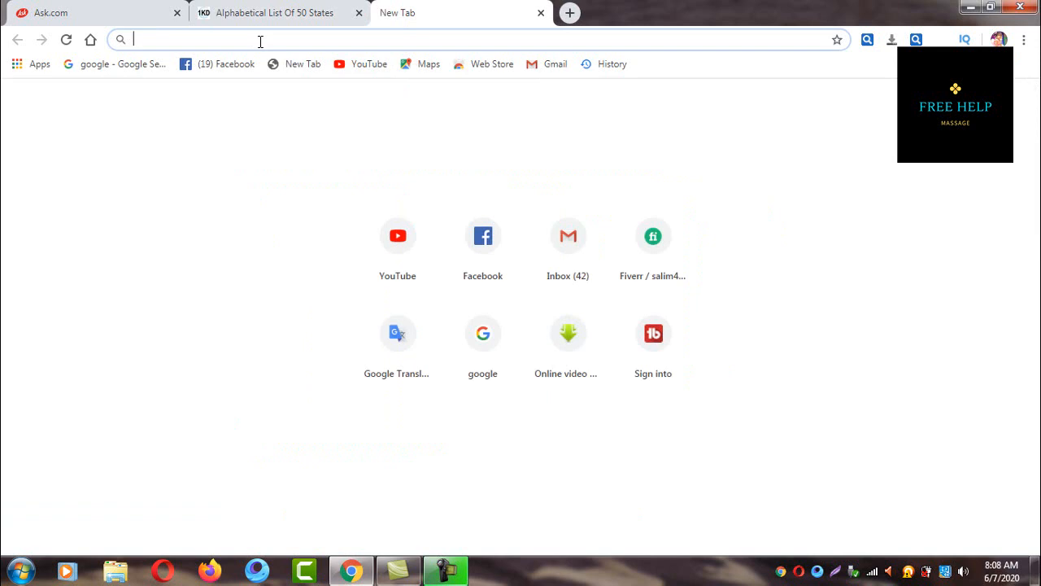
# Search for 'classified site in alabama' and scroll down to the Oodle result.
pyautogui.write('cl')
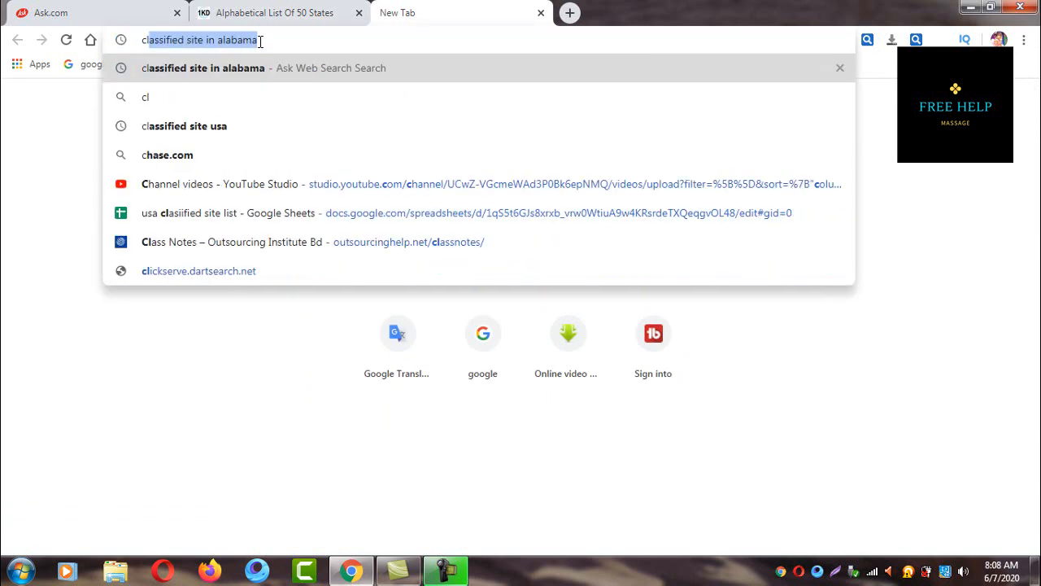
pyautogui.write('assi')
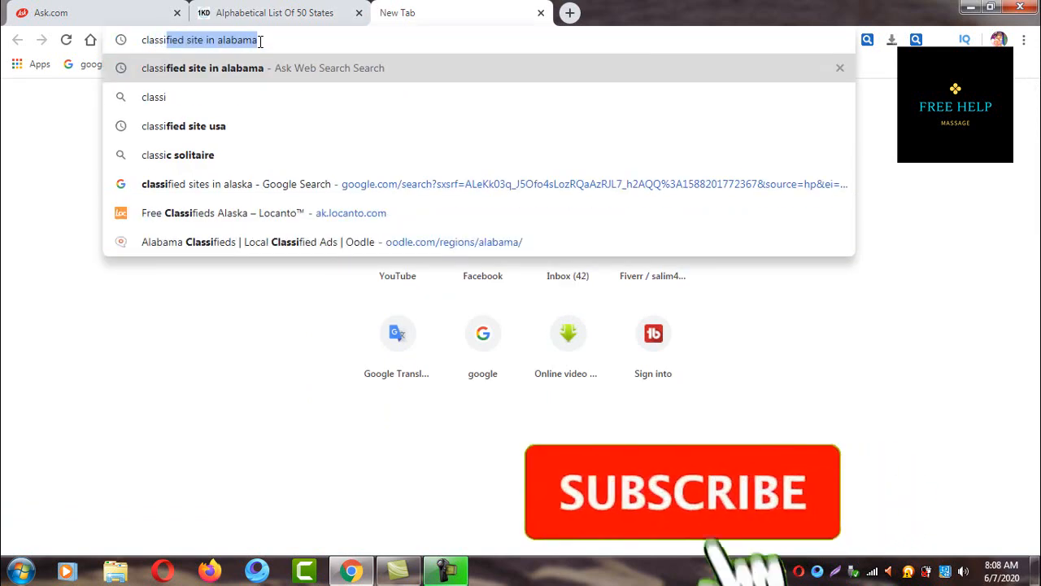
pyautogui.write('fied ')
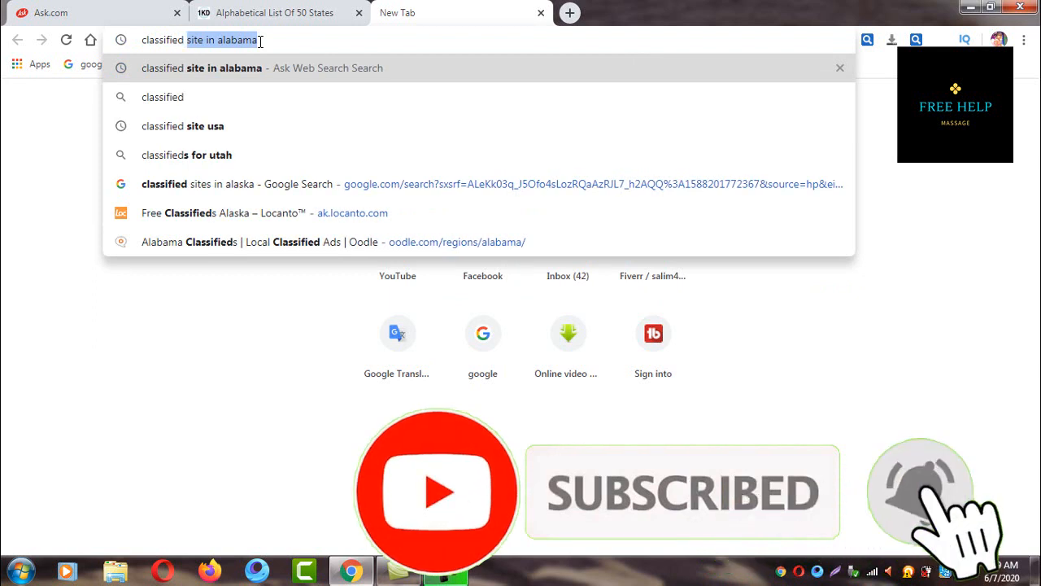
pyautogui.write('site')
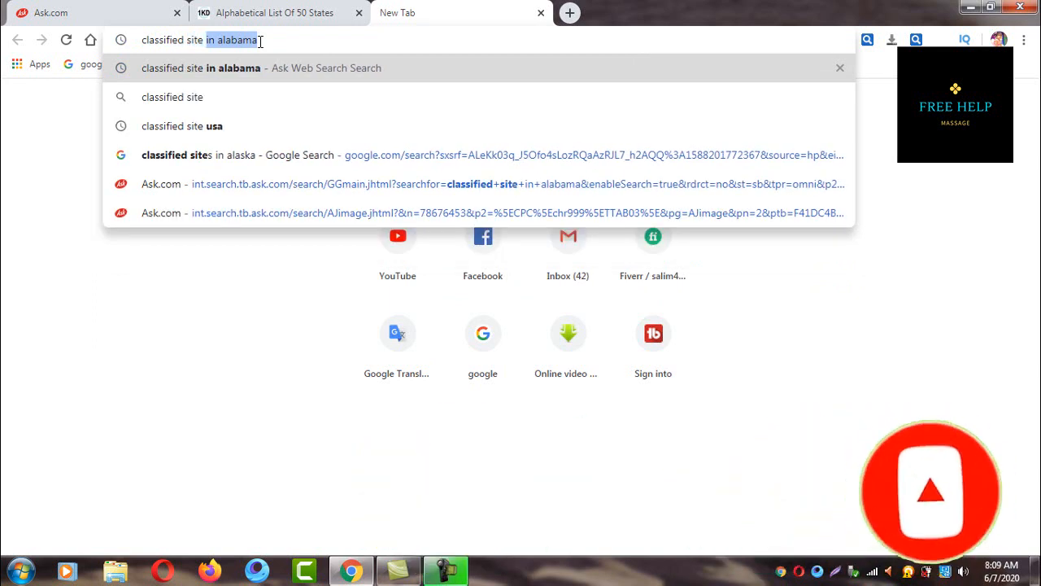
pyautogui.write(' in a')
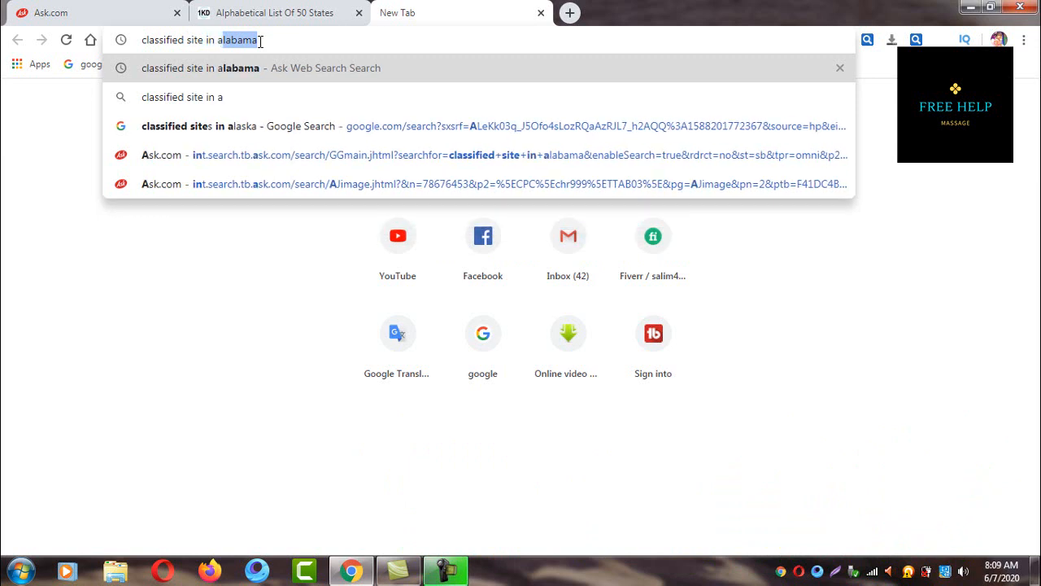
pyautogui.write('labama')
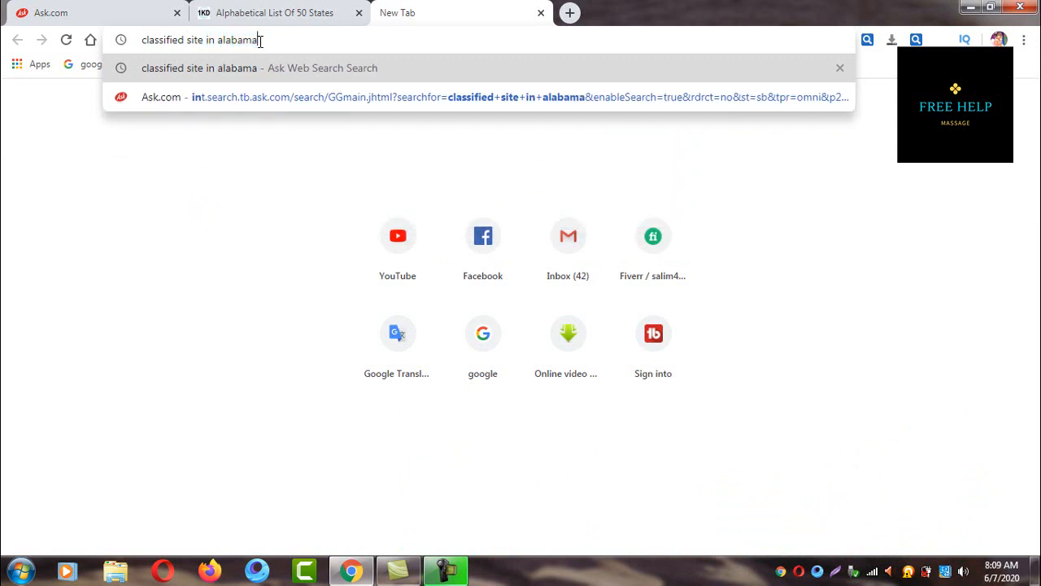
pyautogui.press('Return')
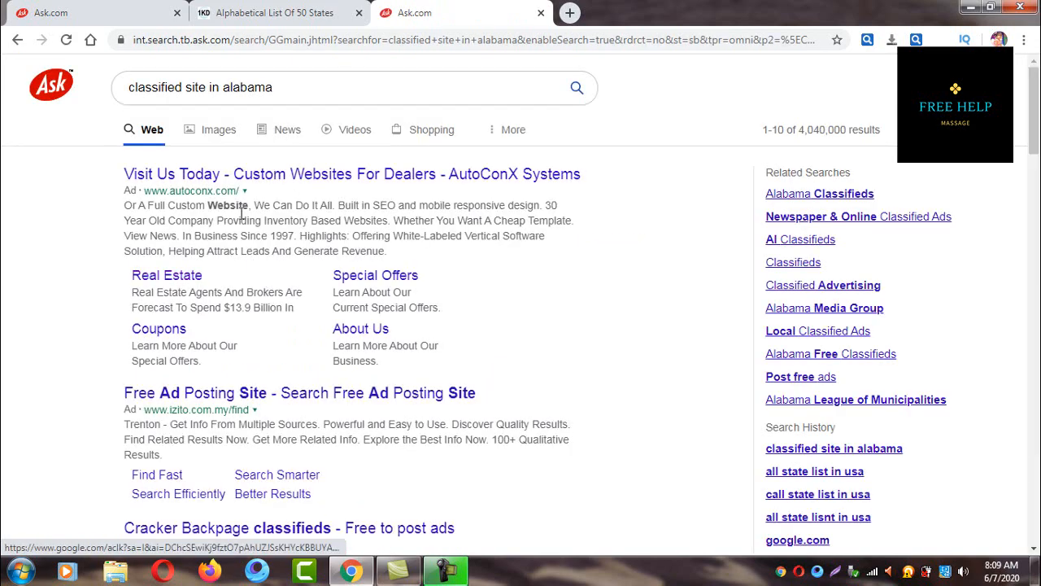
pyautogui.scroll(-8, 506, 351)
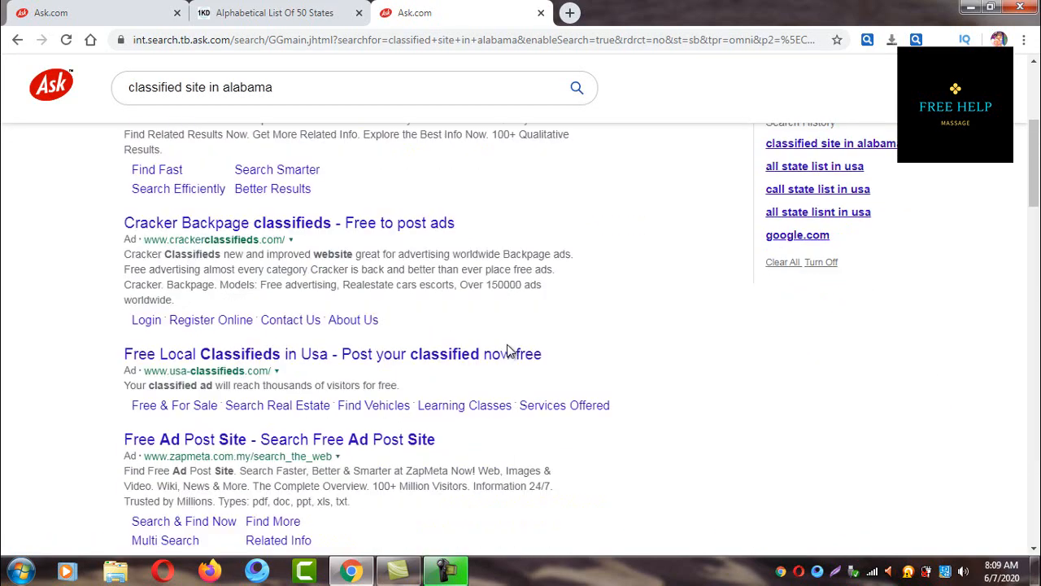
pyautogui.scroll(-2, 507, 350)
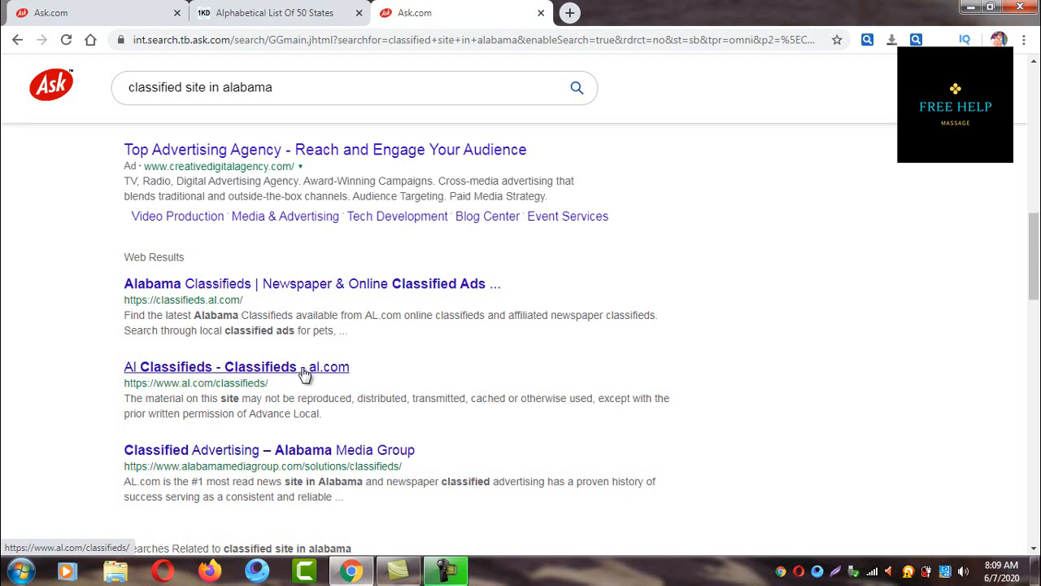
pyautogui.scroll(-1, 305, 370)
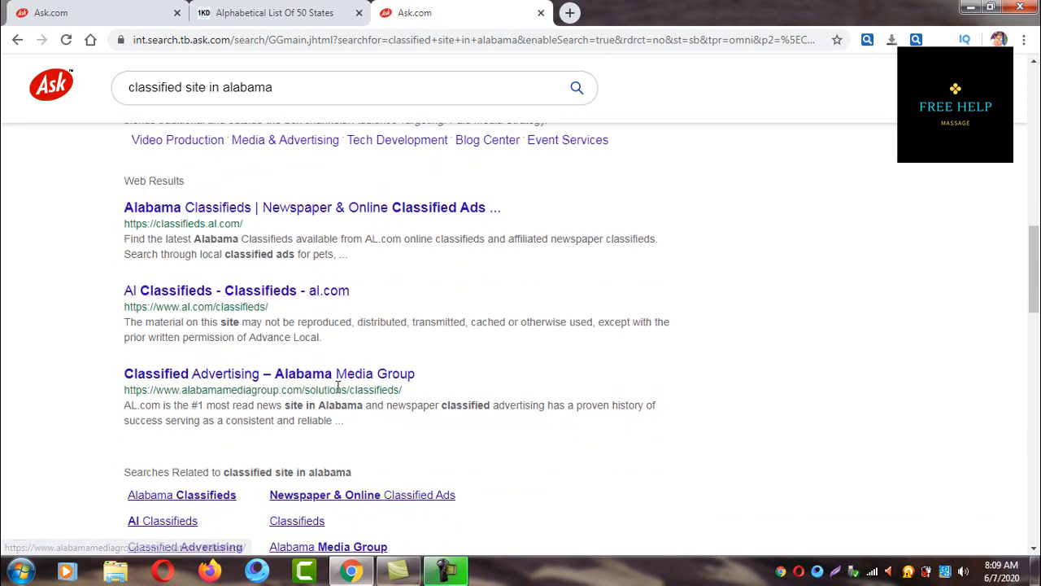
pyautogui.scroll(-4, 350, 384)
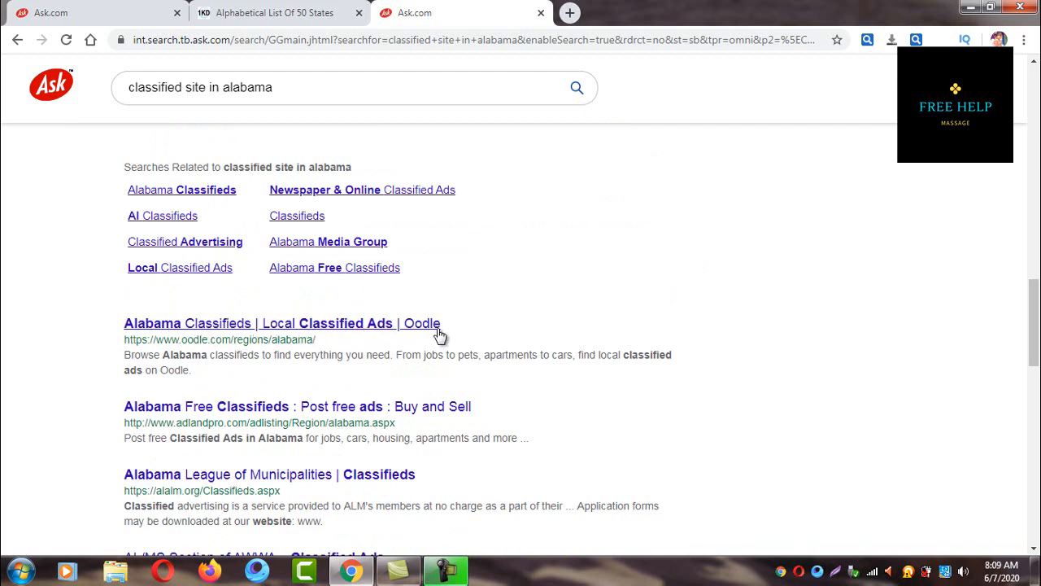
# Open Oodle's Alabama Classifieds, dismiss the Chrome ad, and start creating a new account.
pyautogui.click(167, 327)
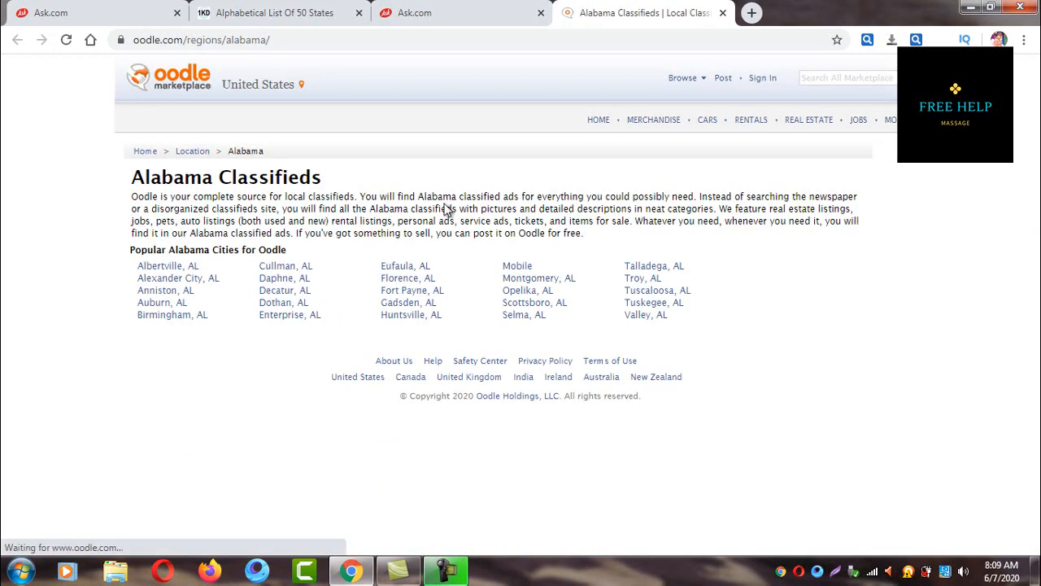
pyautogui.click(761, 81)
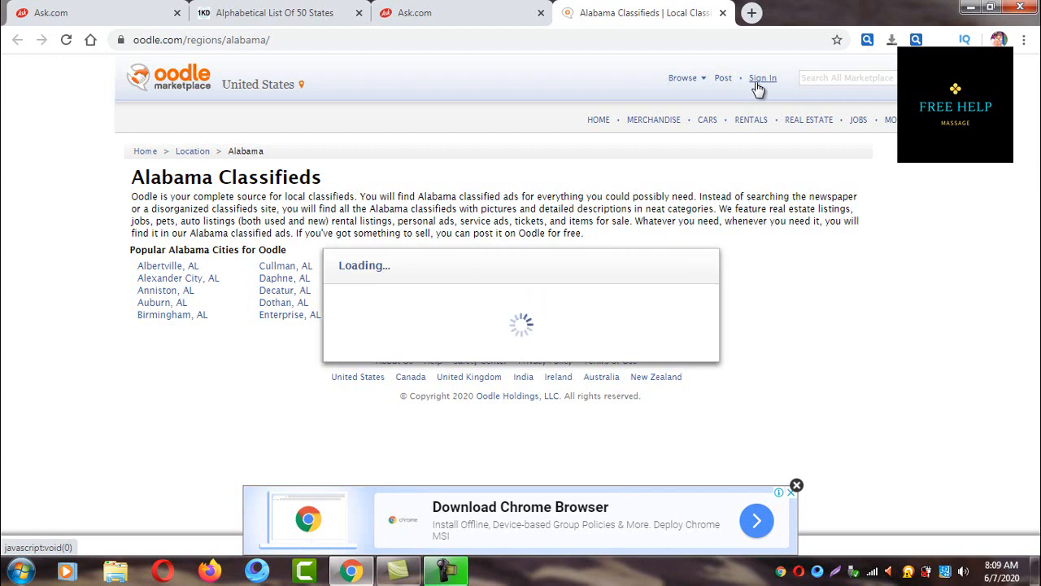
pyautogui.click(797, 486)
pyautogui.click(542, 386)
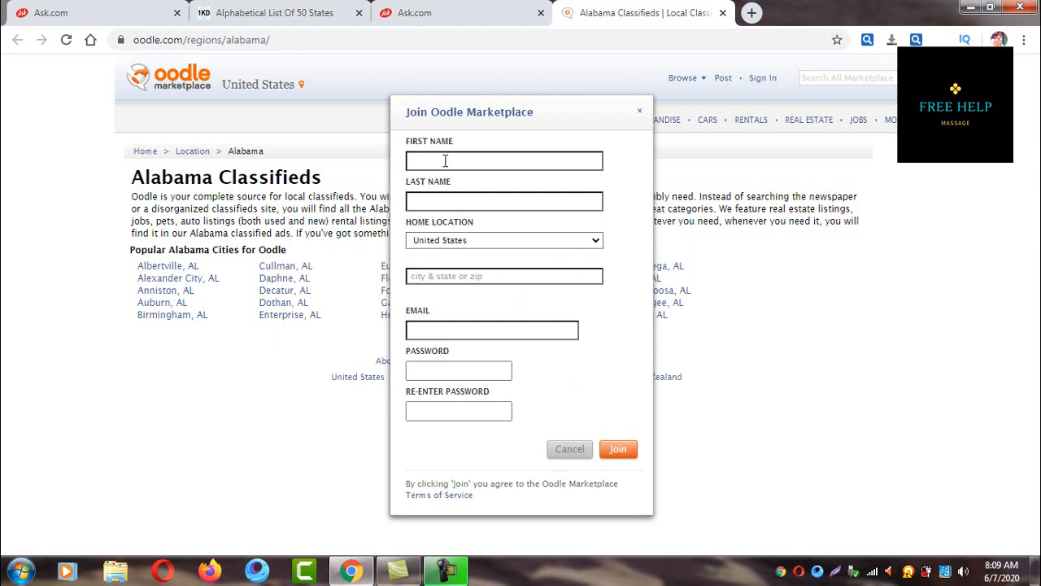
# Enter the first and last name, keep United States as home location, and type 'alabama' as city.
pyautogui.click(446, 161)
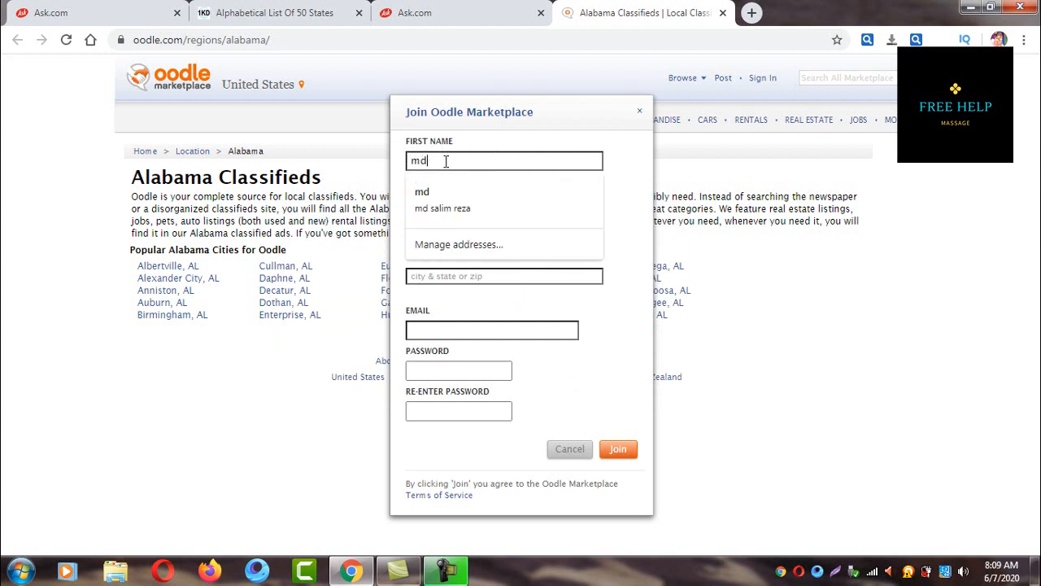
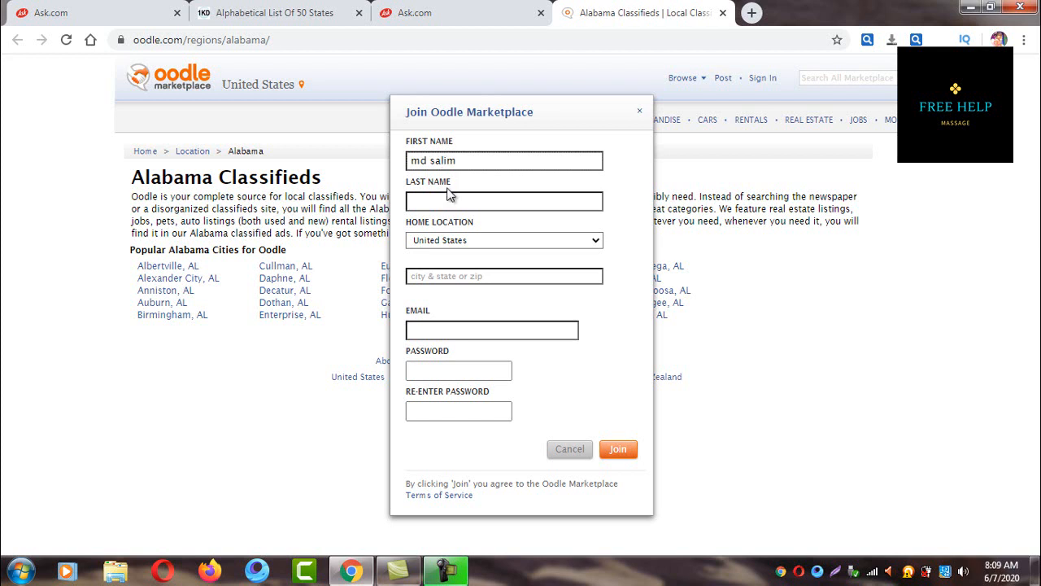
pyautogui.click(449, 200)
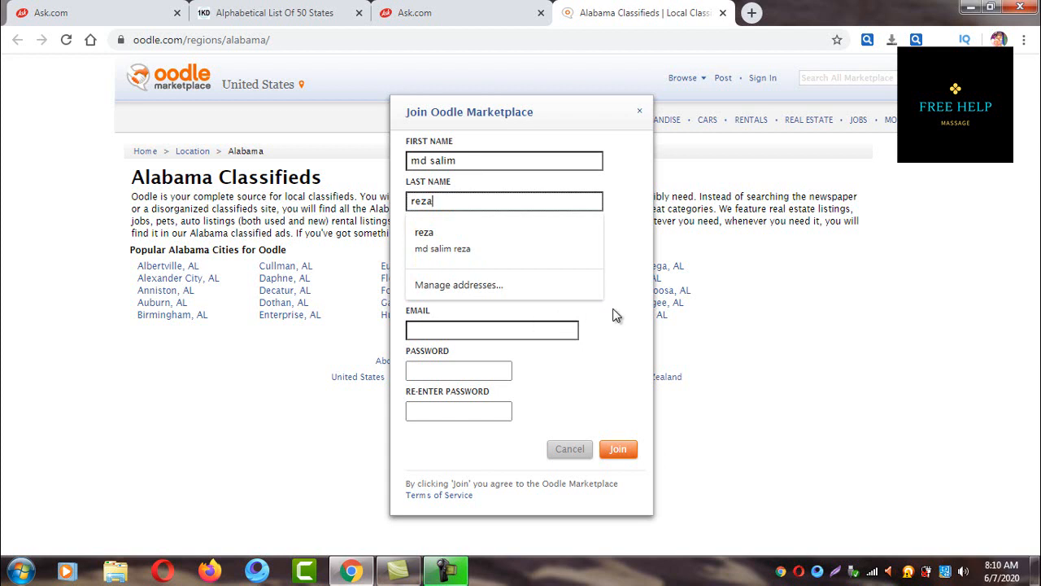
pyautogui.click(561, 329)
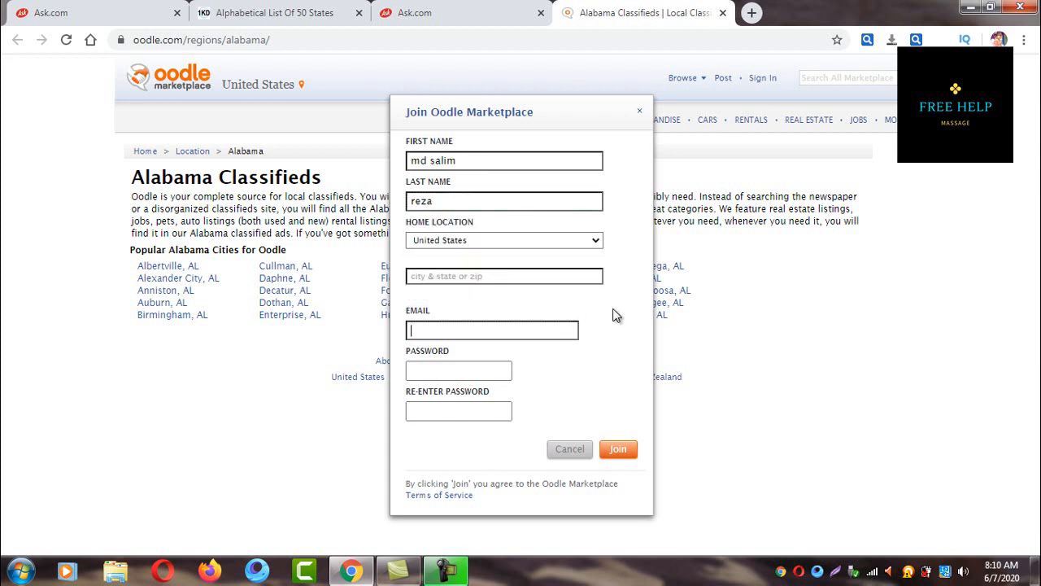
pyautogui.click(597, 240)
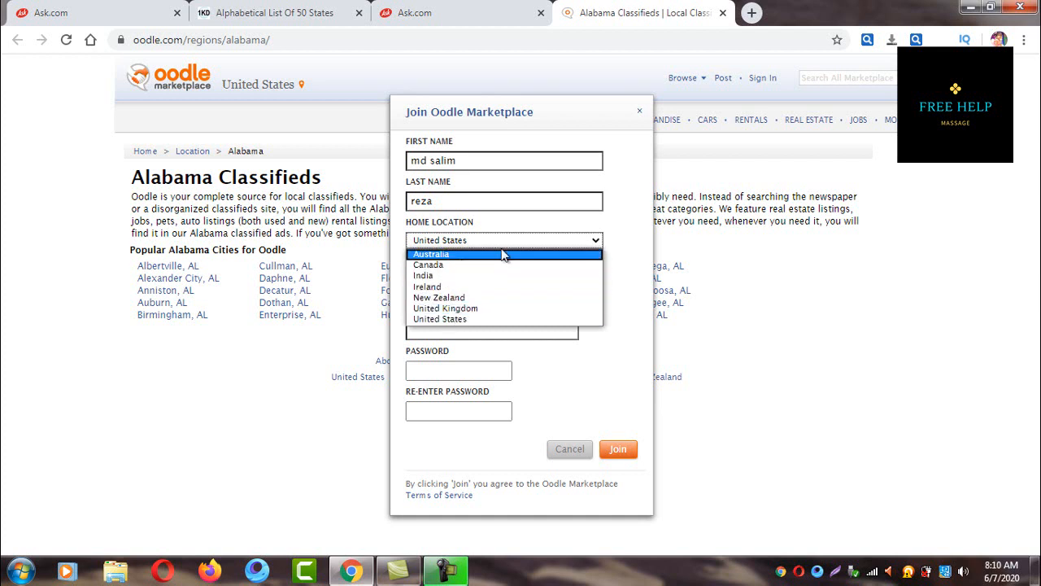
pyautogui.click(462, 320)
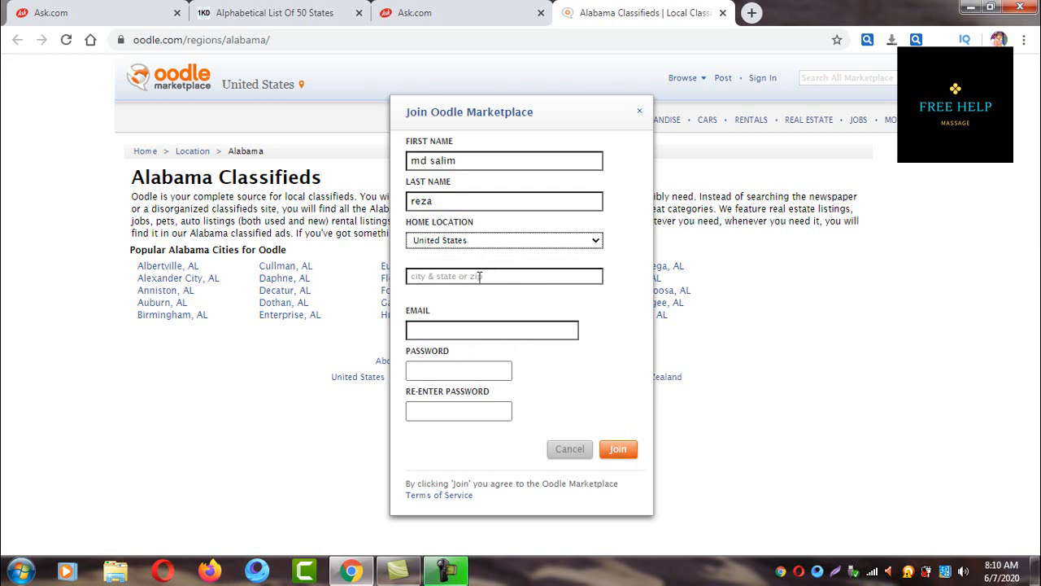
pyautogui.click(468, 278)
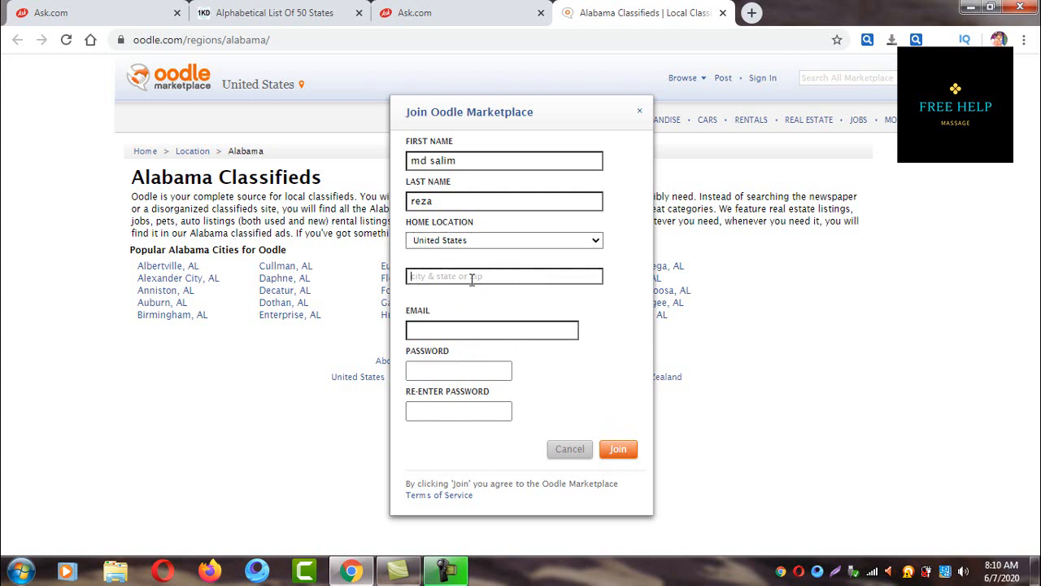
pyautogui.write('alabama')
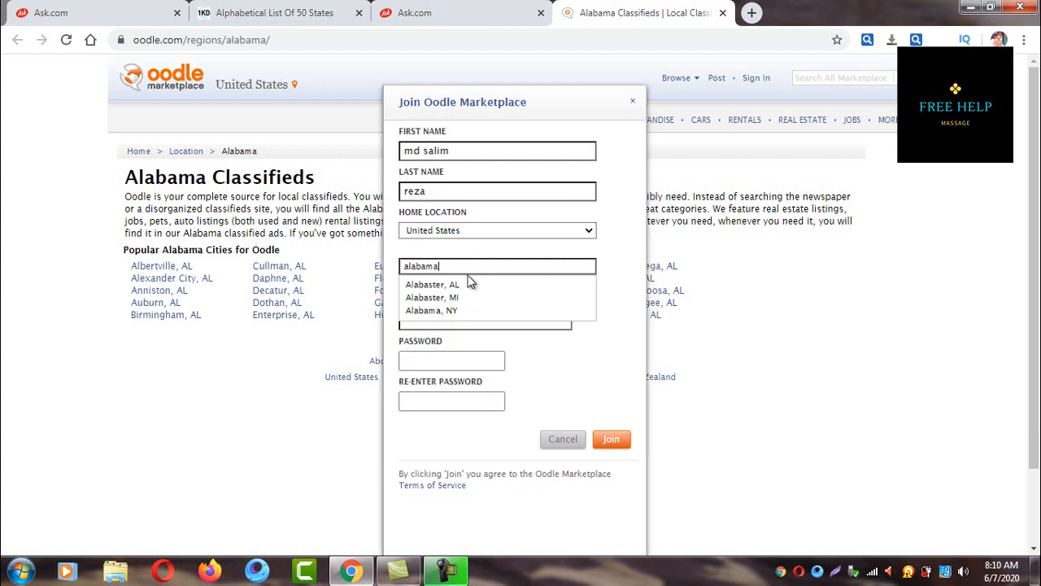
# Choose Alabama, NY, enter a gmail address, accept Chrome's suggested password, and submit.
pyautogui.click(460, 285)
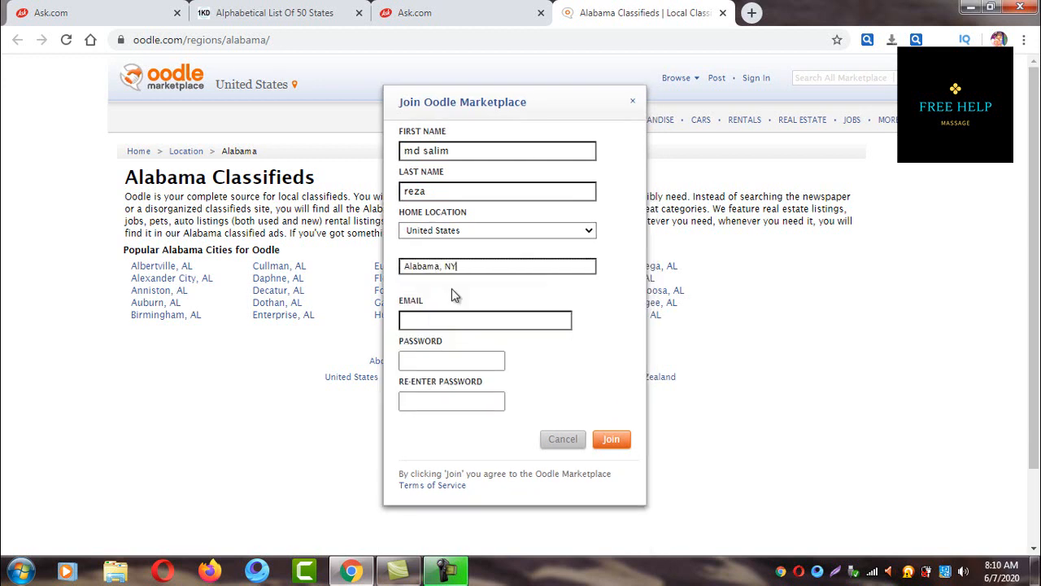
pyautogui.click(436, 329)
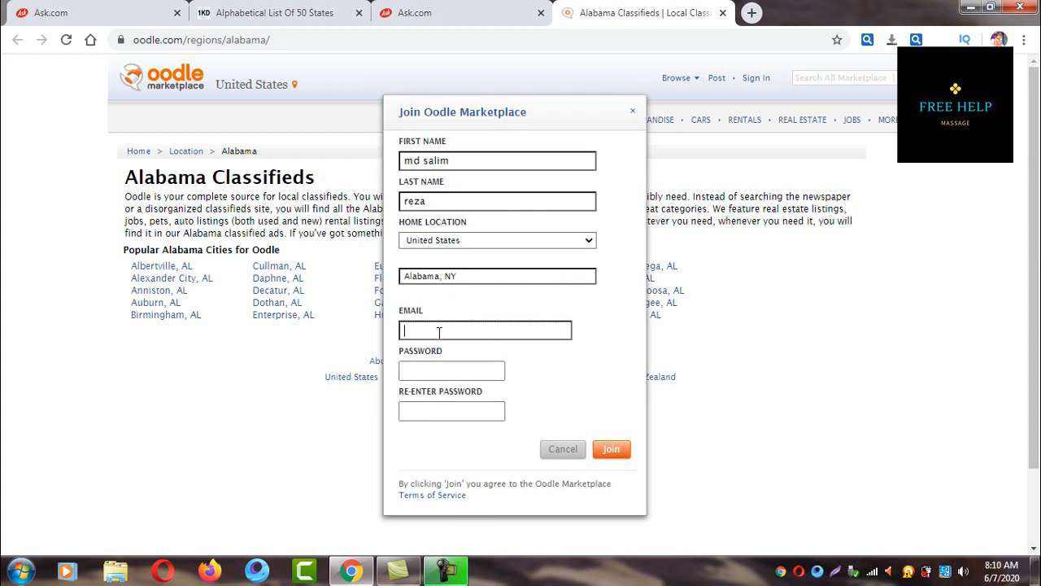
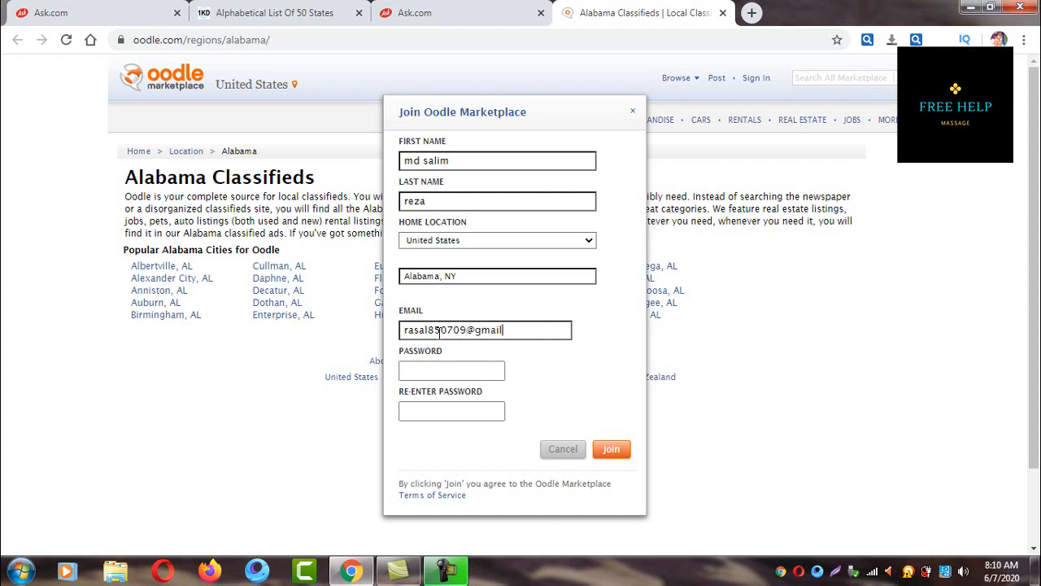
pyautogui.click(439, 368)
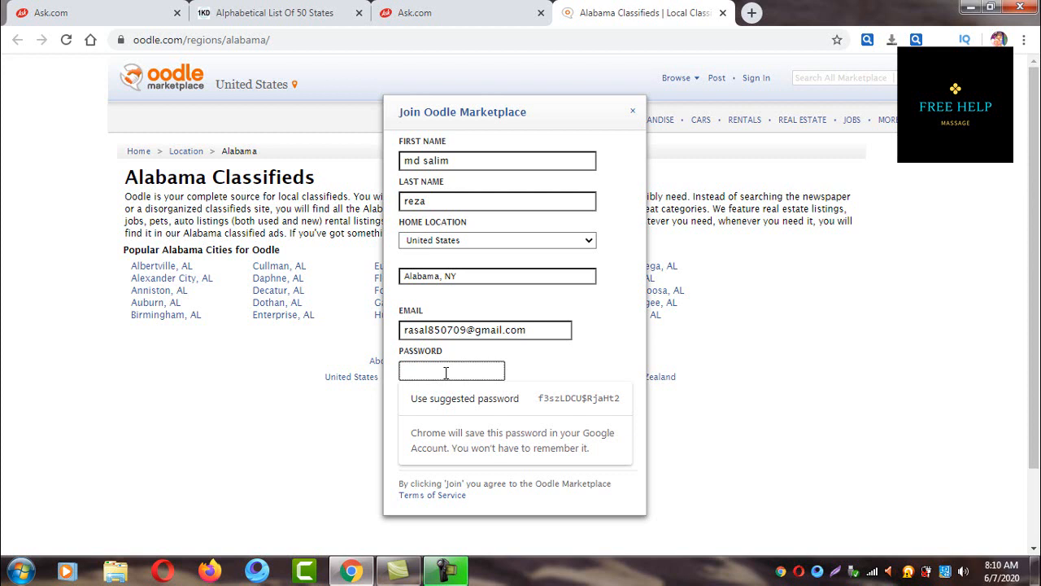
pyautogui.click(553, 398)
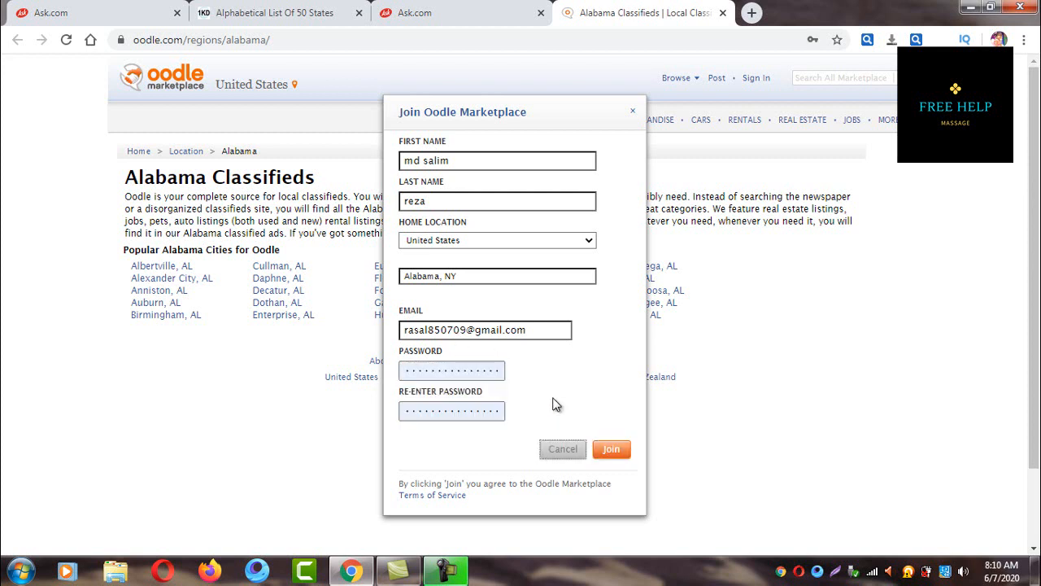
pyautogui.click(612, 456)
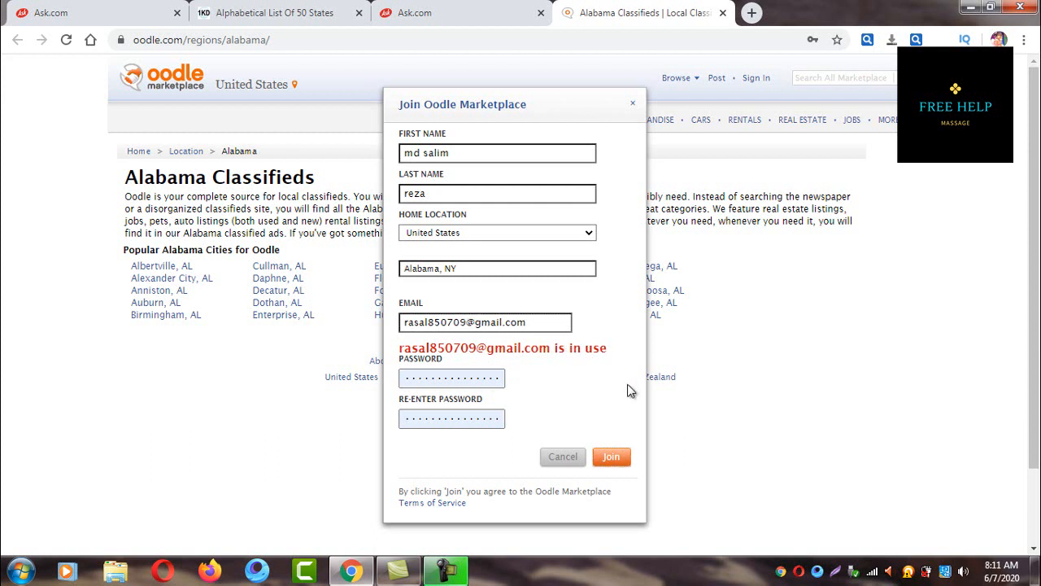
# Replace the already-used e-mail name with a new one and join Oodle Marketplace.
pyautogui.press('BackSpace')
pyautogui.press('BackSpace')
pyautogui.press('BackSpace')
pyautogui.press('BackSpace')
pyautogui.press('BackSpace')
pyautogui.press('BackSpace')
pyautogui.press('BackSpace')
pyautogui.press('BackSpace')
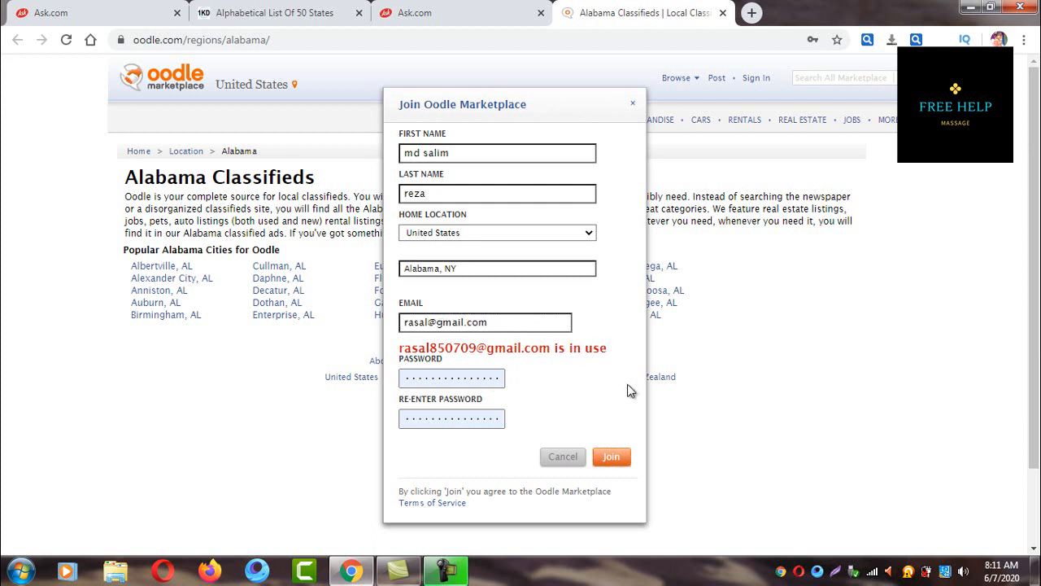
pyautogui.press('BackSpace')
pyautogui.press('BackSpace')
pyautogui.press('BackSpace')
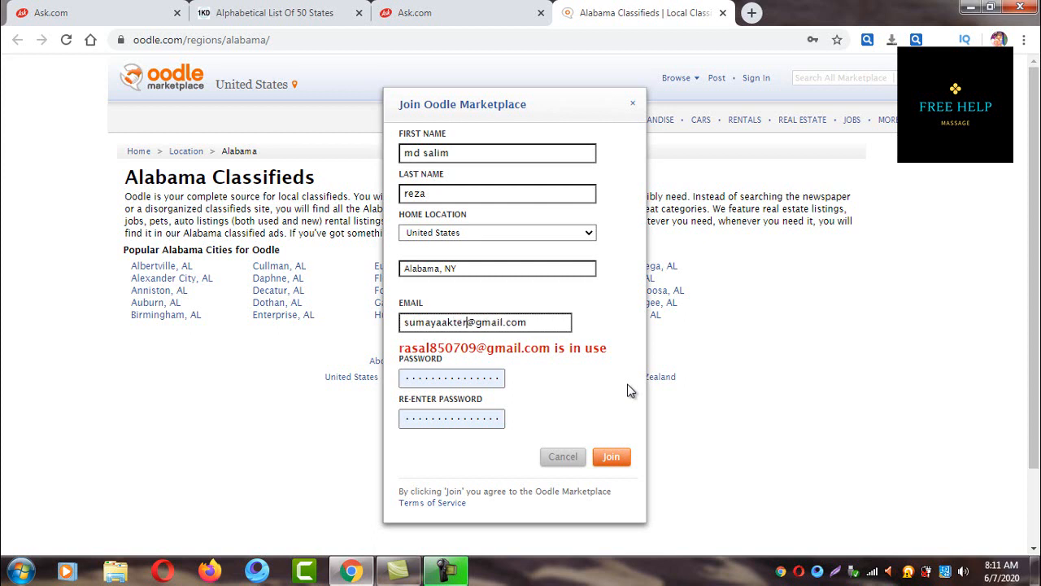
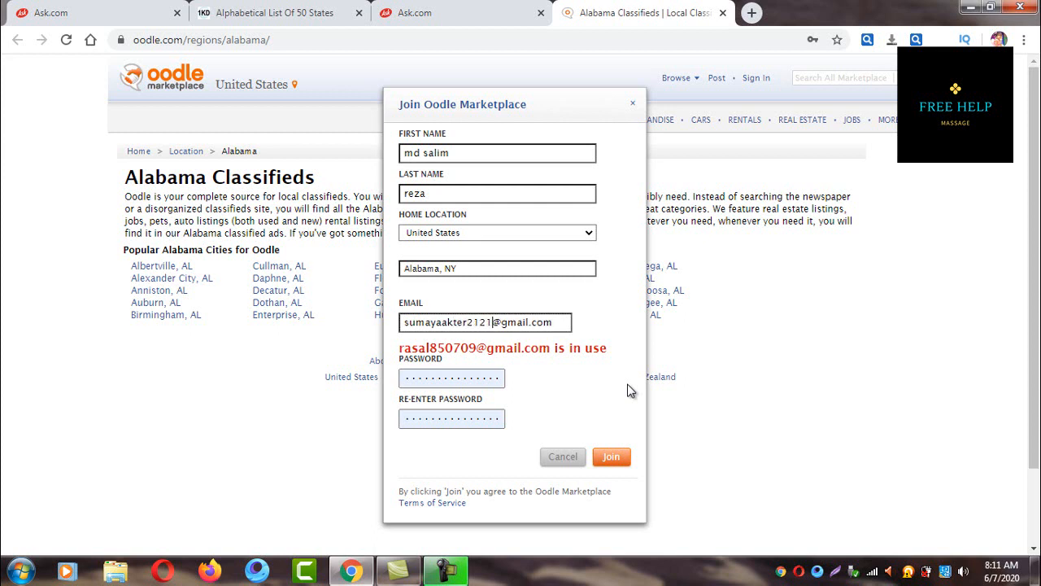
pyautogui.click(612, 459)
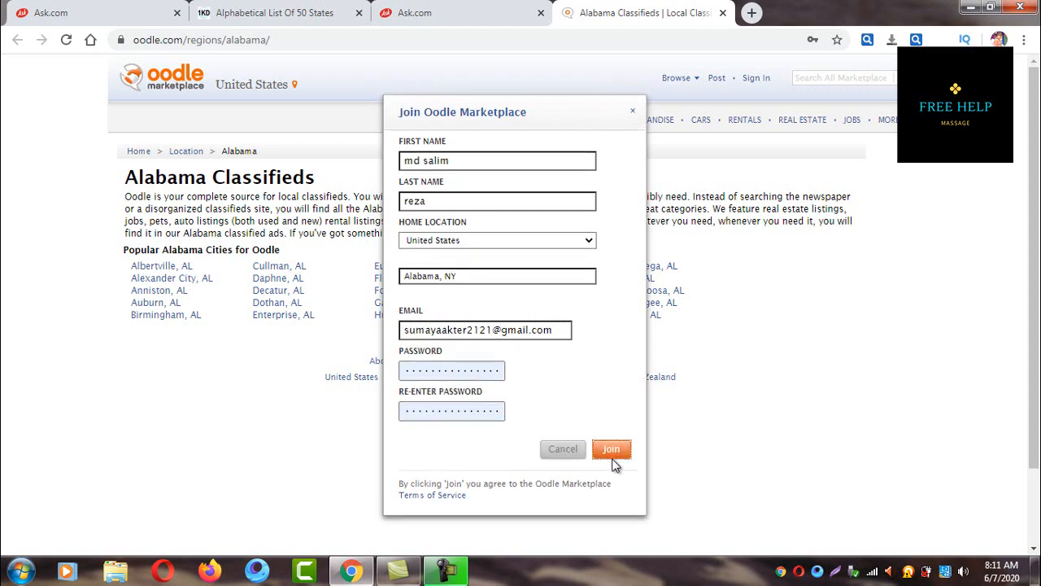
pyautogui.click(611, 454)
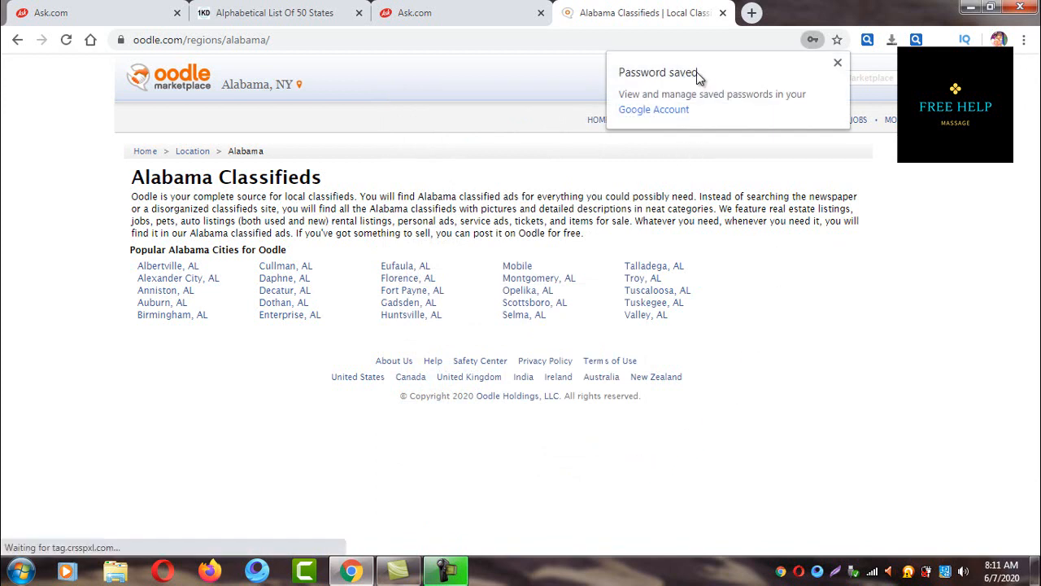
# Dismiss the password notice, open Post a Listing, and select the full Alabama page URL.
pyautogui.click(837, 63)
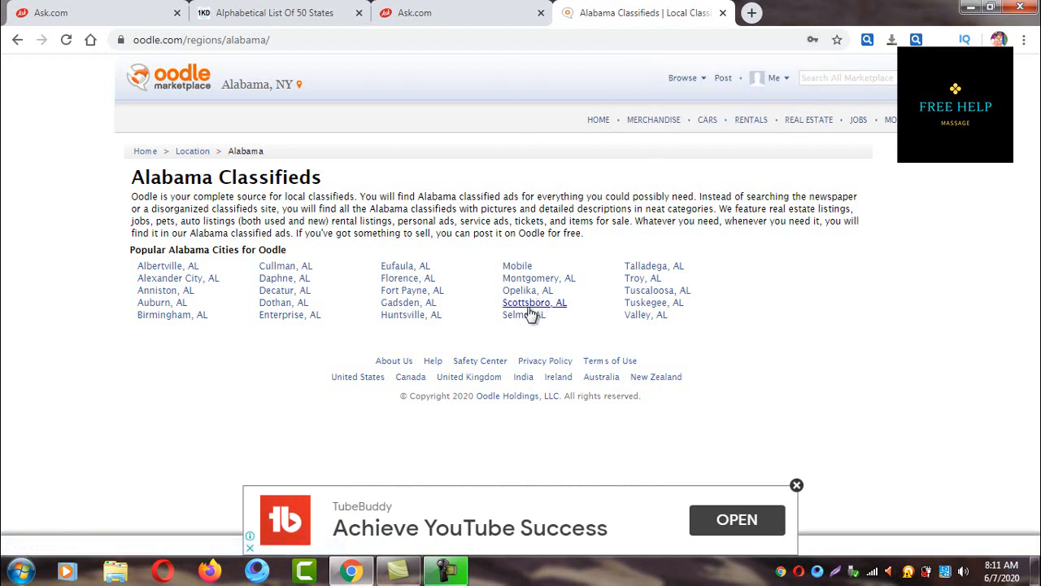
pyautogui.click(721, 79)
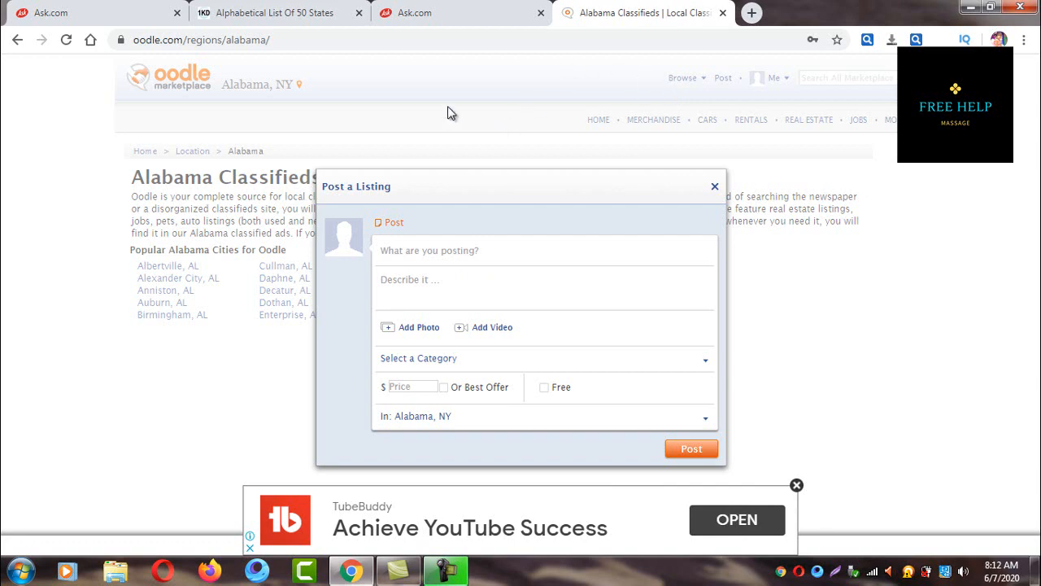
pyautogui.click(202, 39)
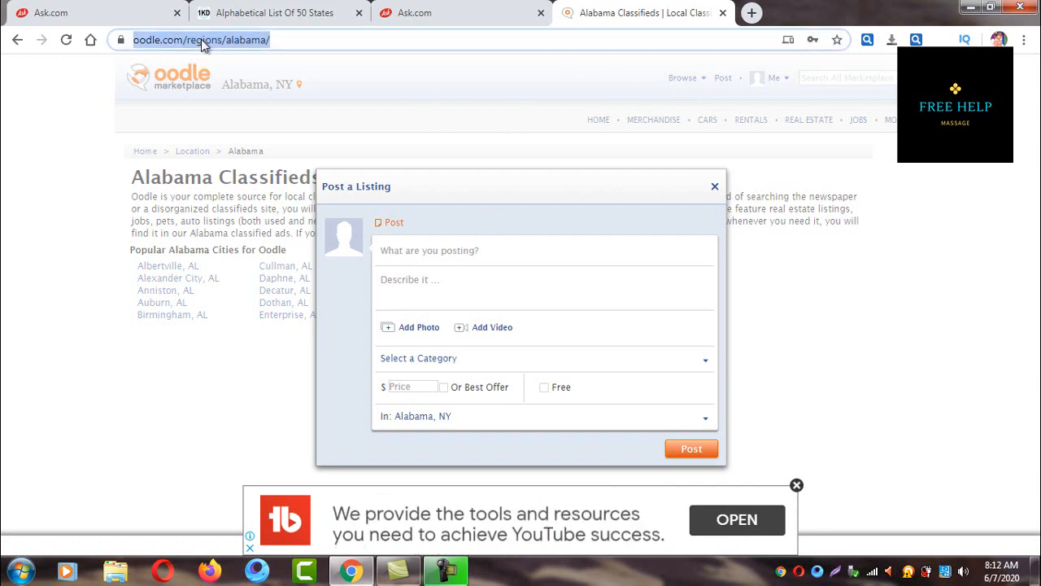
pyautogui.click(205, 39)
pyautogui.tripleClick(205, 40)
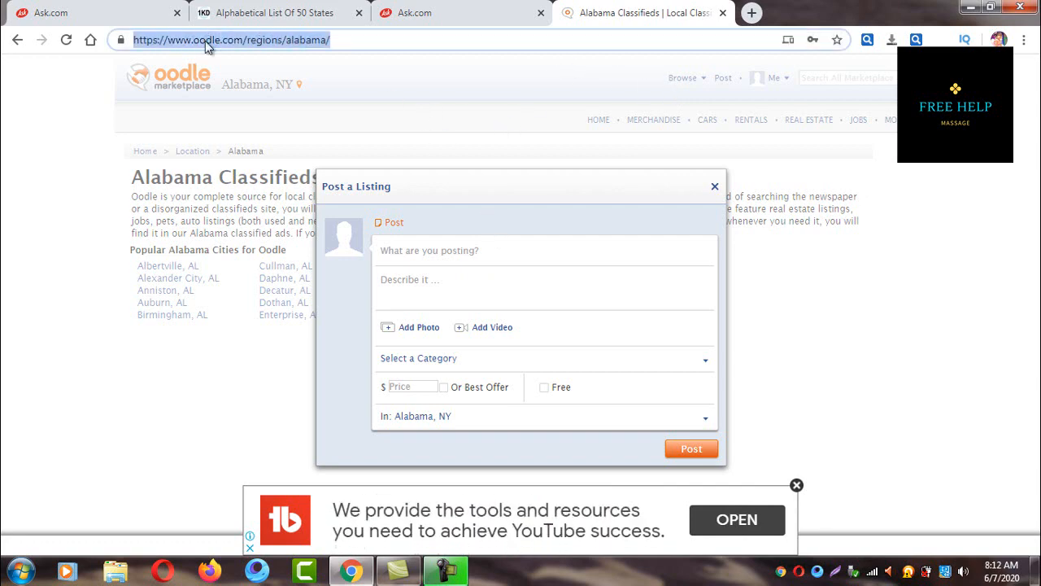
pyautogui.rightClick(205, 41)
# Copy the Alabama page link and search for drive.google.com in a new tab.
pyautogui.click(242, 126)
pyautogui.click(753, 16)
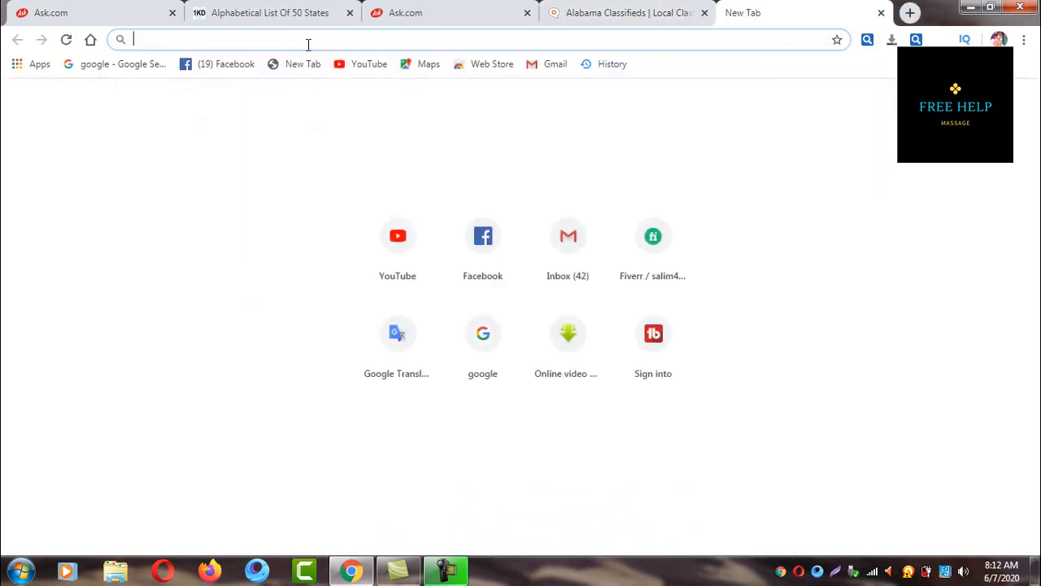
pyautogui.write('dri')
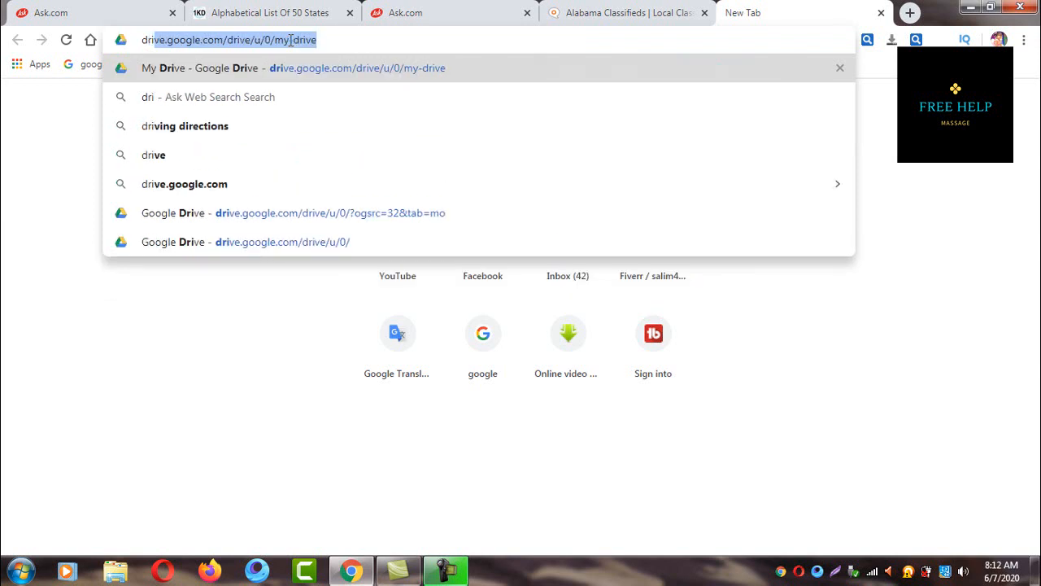
pyautogui.write('ve')
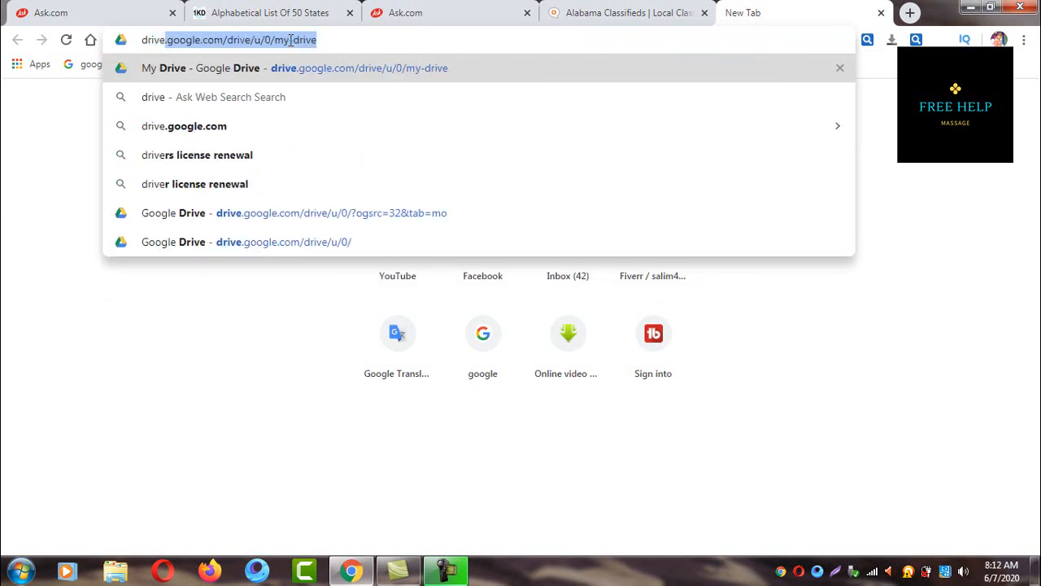
pyautogui.click(165, 130)
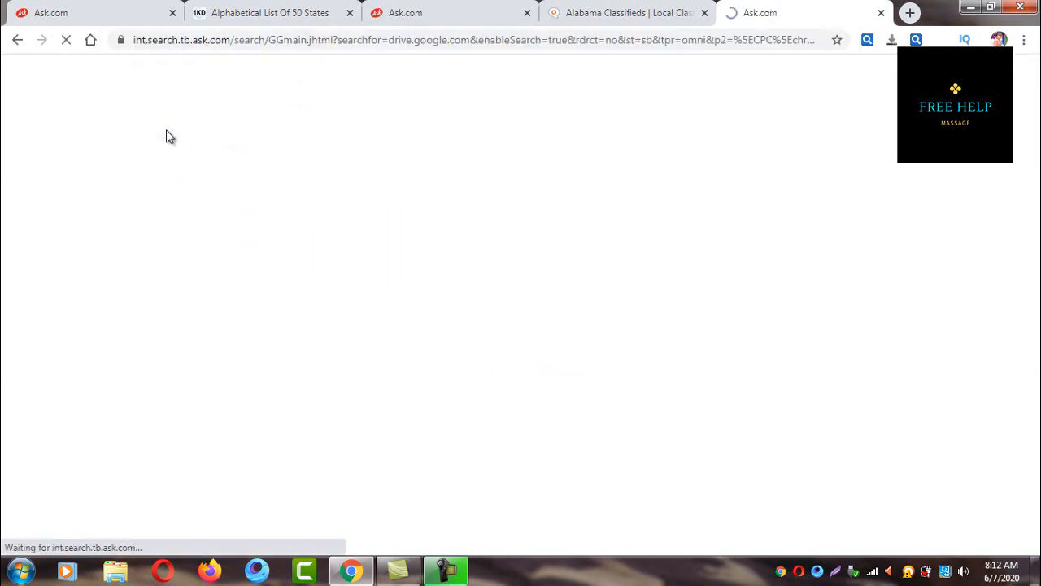
# Open Google Drive and create a new blank Google Sheets spreadsheet.
pyautogui.scroll(-3, 170, 236)
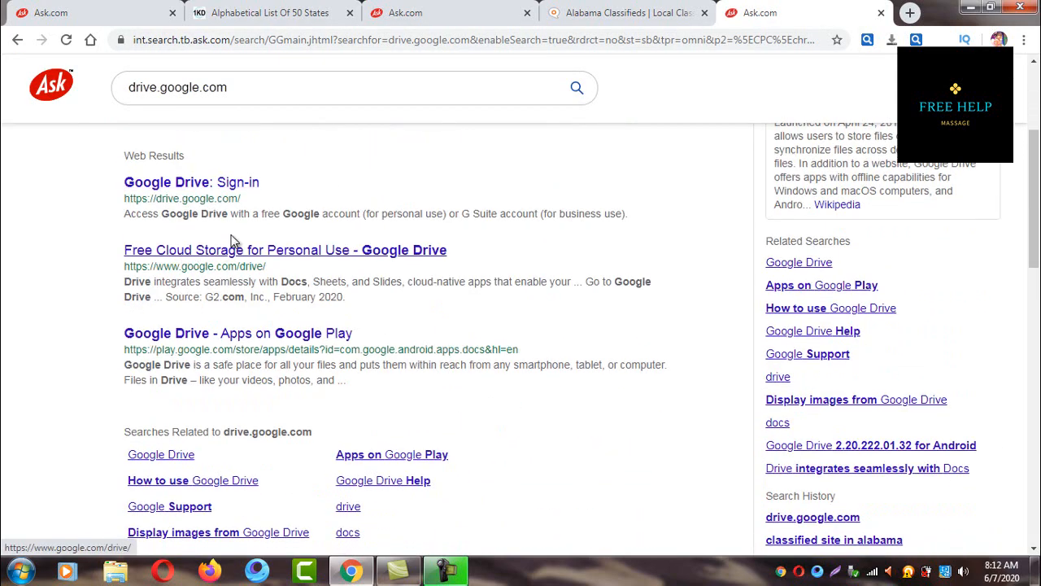
pyautogui.click(198, 196)
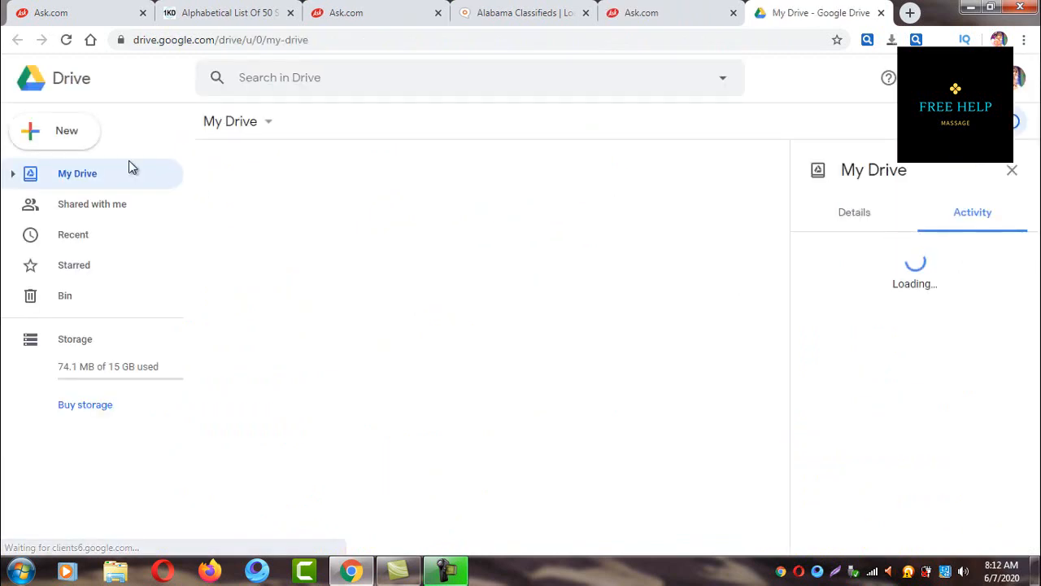
pyautogui.click(61, 135)
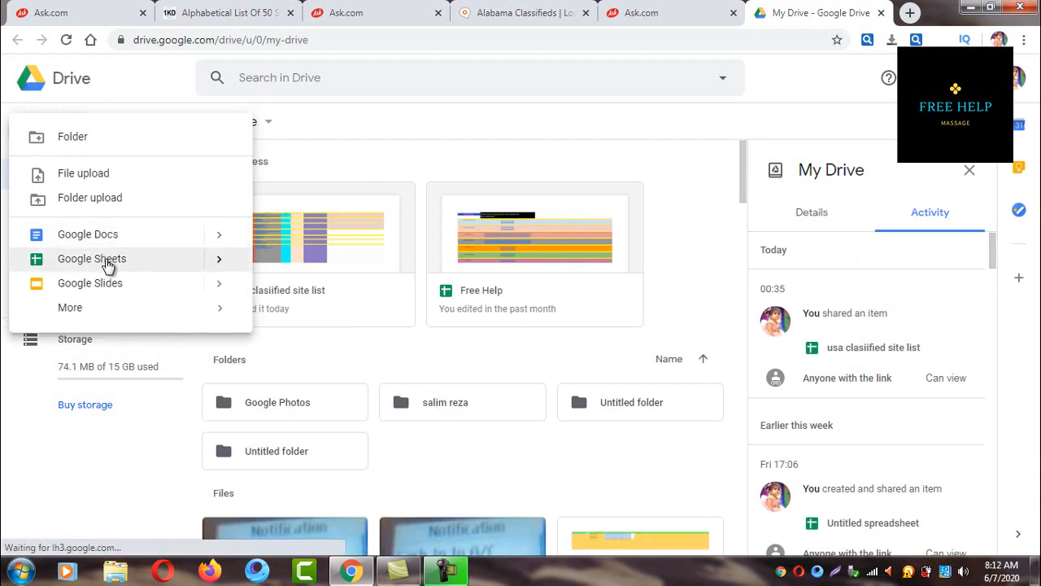
pyautogui.click(105, 266)
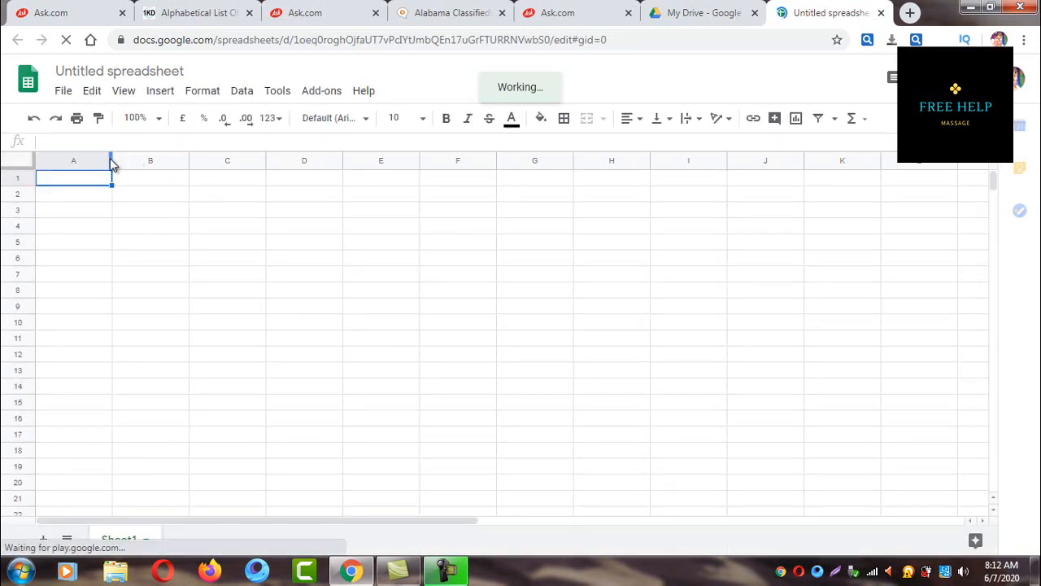
# Widen columns A through E, then narrow columns A and B slightly.
pyautogui.moveTo(111, 160); pyautogui.dragTo(269, 162)
pyautogui.moveTo(347, 160); pyautogui.dragTo(503, 162)
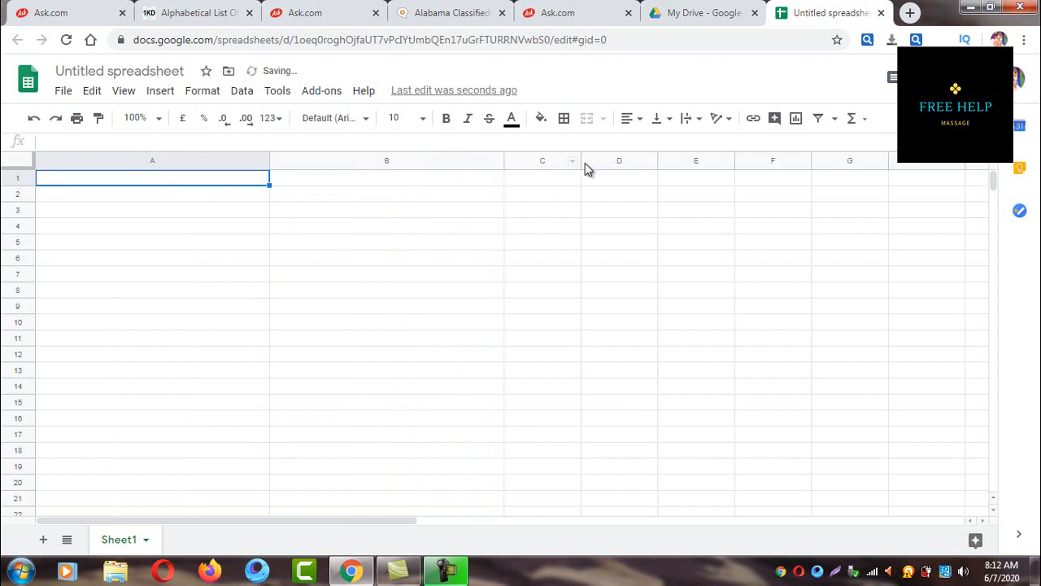
pyautogui.moveTo(580, 161); pyautogui.dragTo(734, 165)
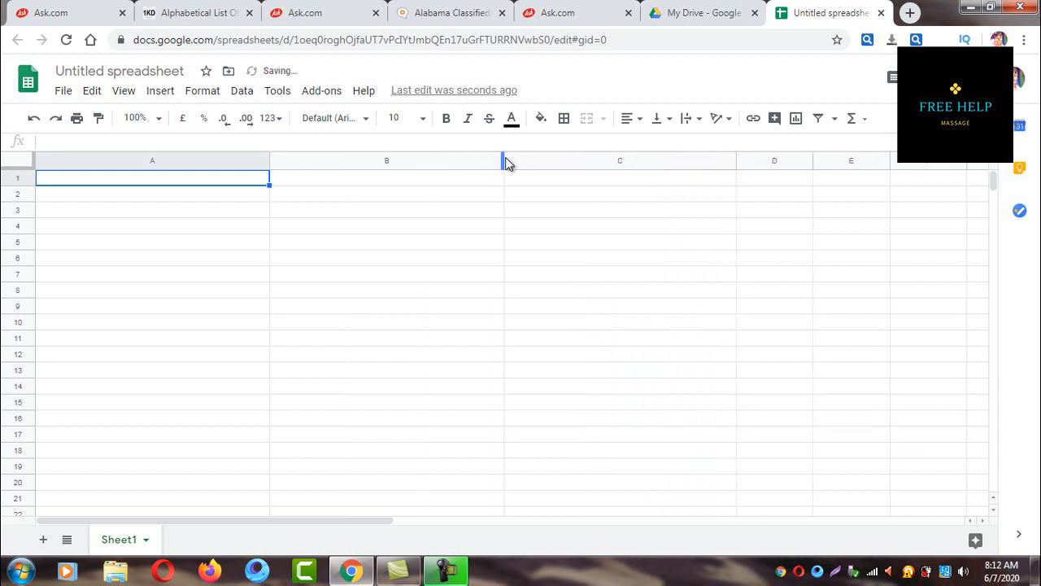
pyautogui.moveTo(501, 161); pyautogui.dragTo(427, 161)
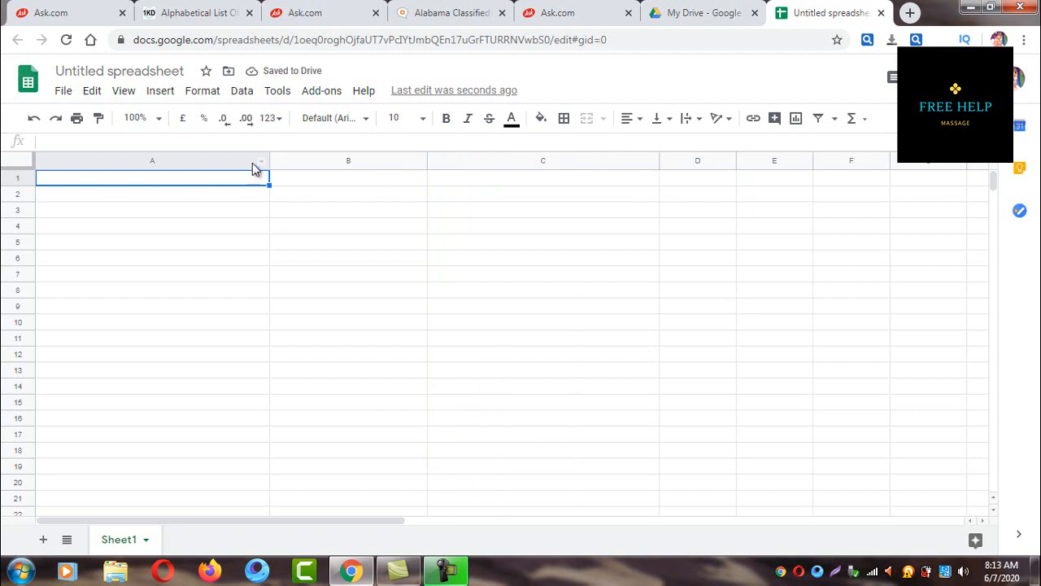
pyautogui.moveTo(269, 163); pyautogui.dragTo(180, 161)
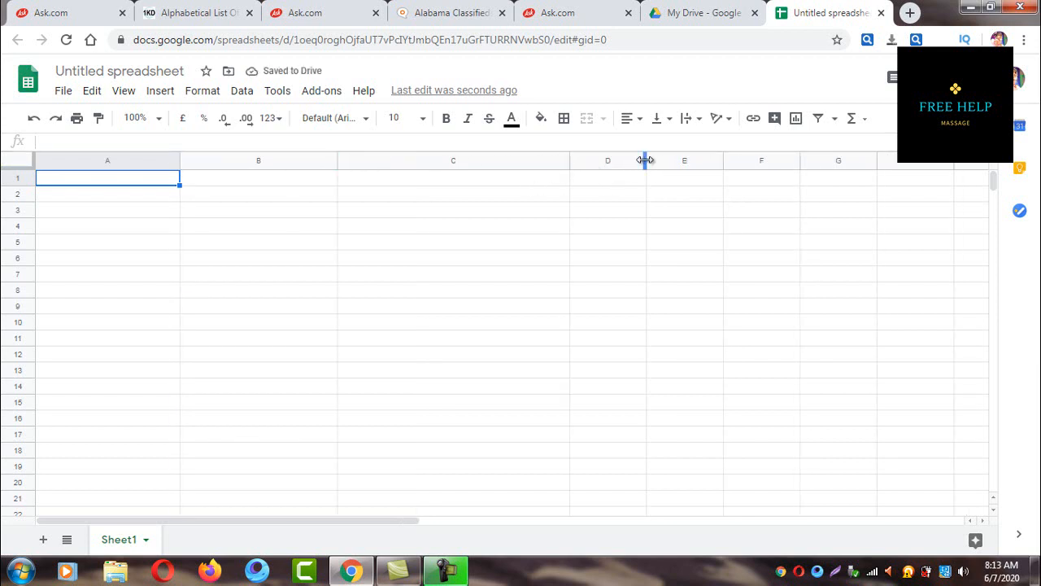
pyautogui.moveTo(648, 161); pyautogui.dragTo(742, 176)
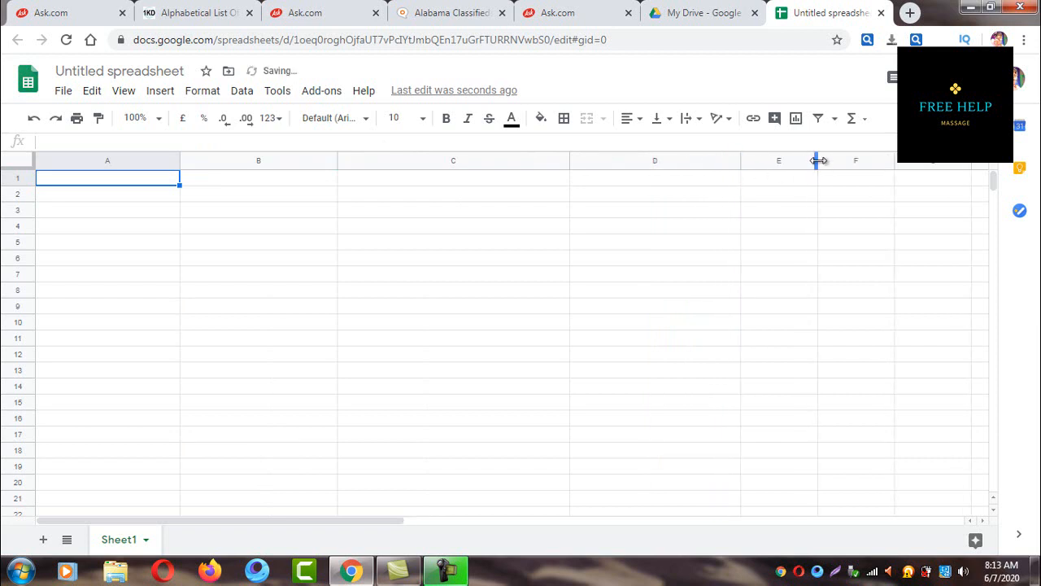
pyautogui.moveTo(818, 161); pyautogui.dragTo(897, 169)
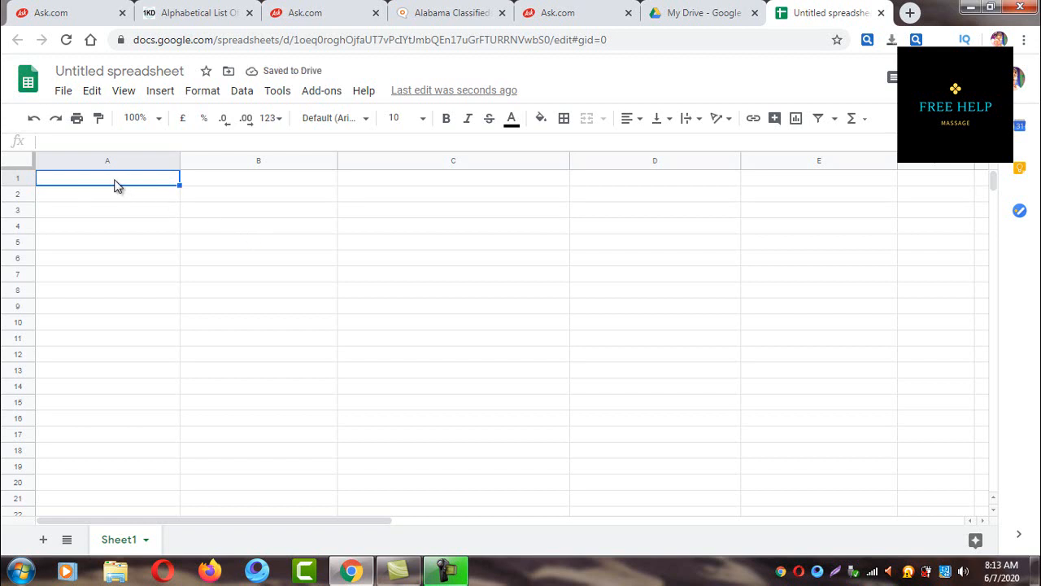
# Type headers state name, classified site name, classified site link, my gmail, my password into A1:E1.
pyautogui.write('state name')
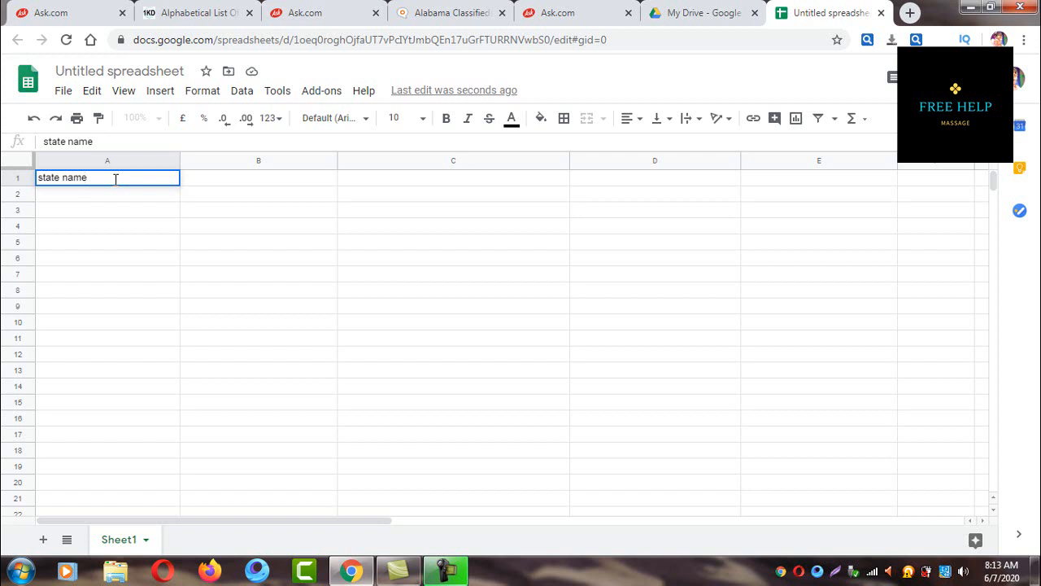
pyautogui.click(277, 187)
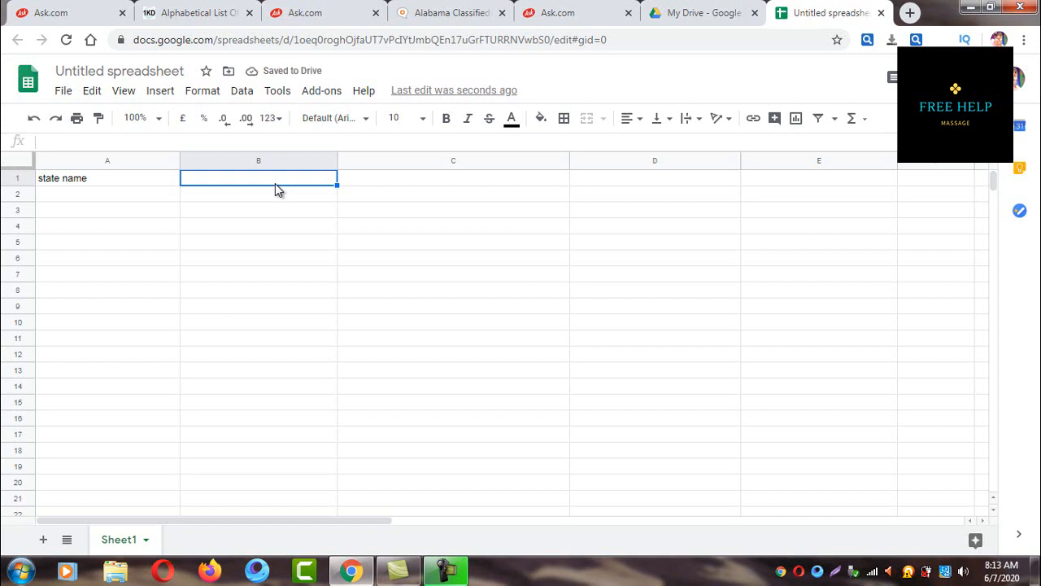
pyautogui.write('c')
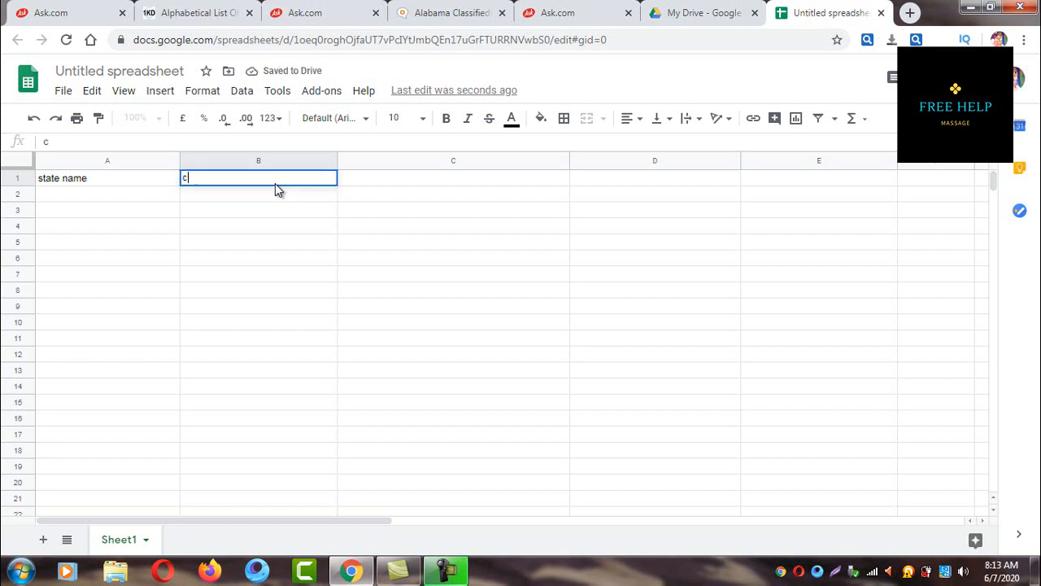
pyautogui.write('lassified')
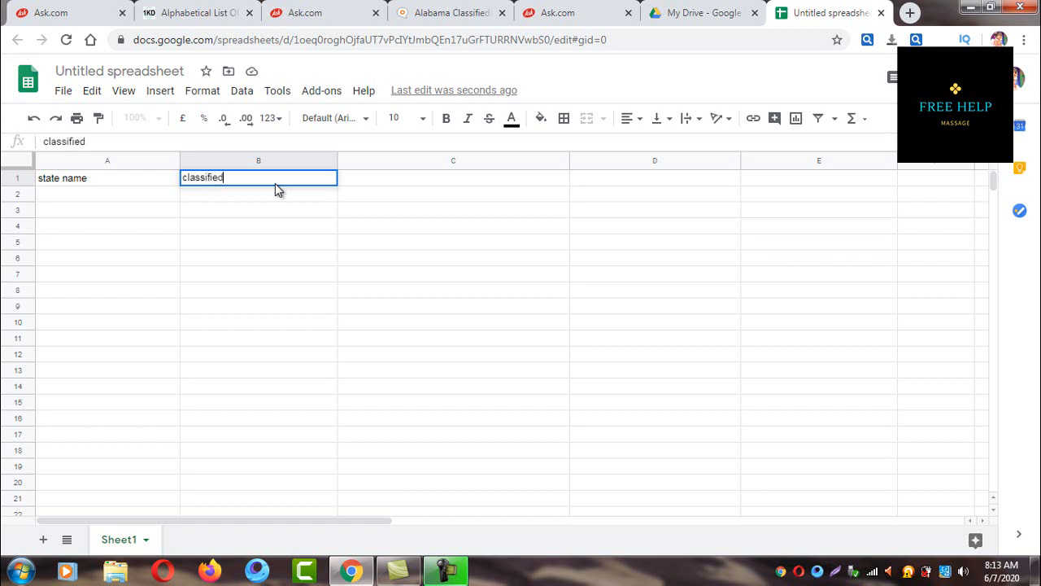
pyautogui.write('site name')
pyautogui.click(434, 187)
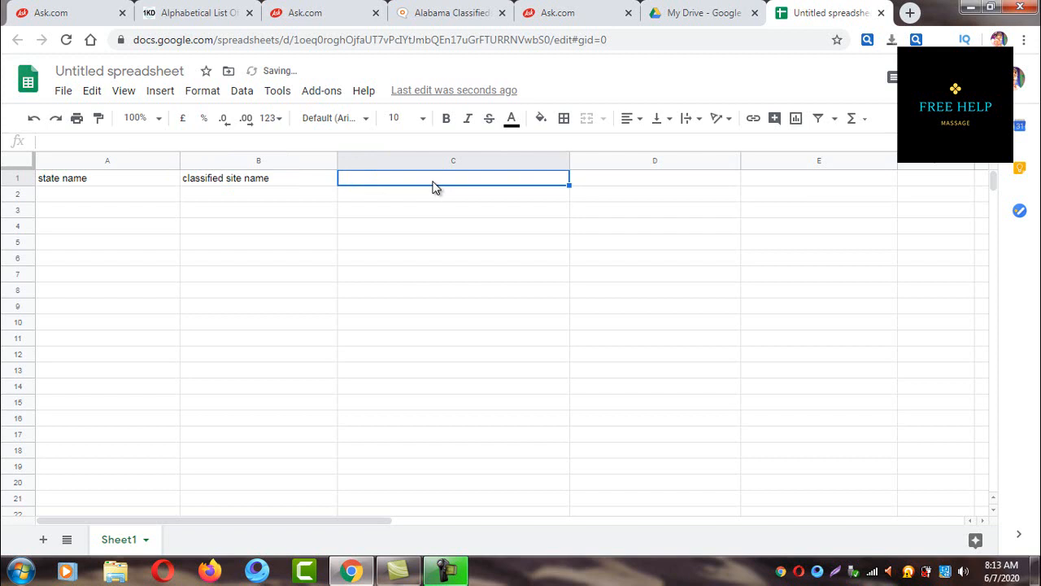
pyautogui.write('cl')
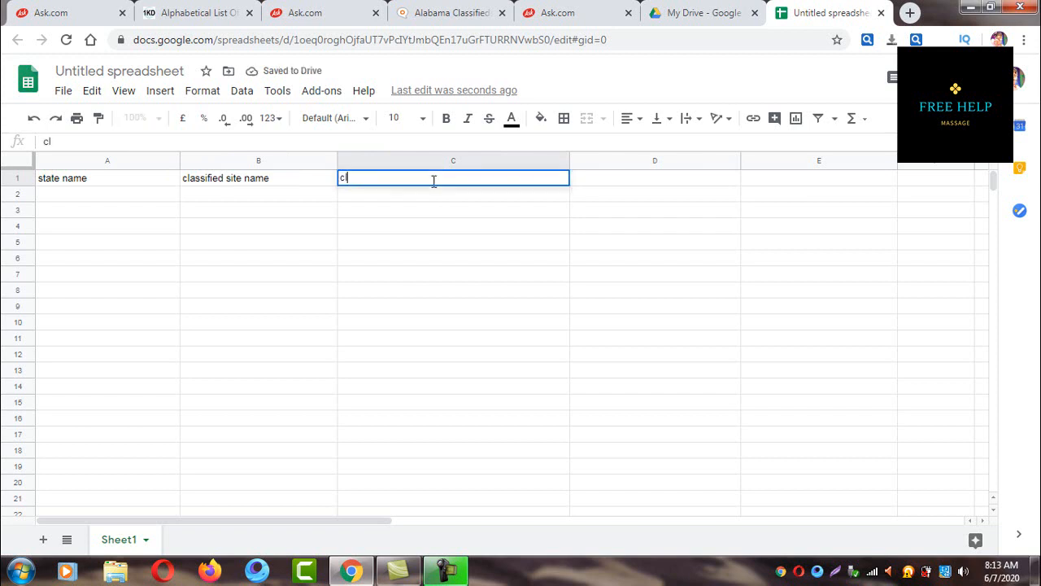
pyautogui.write('assified s')
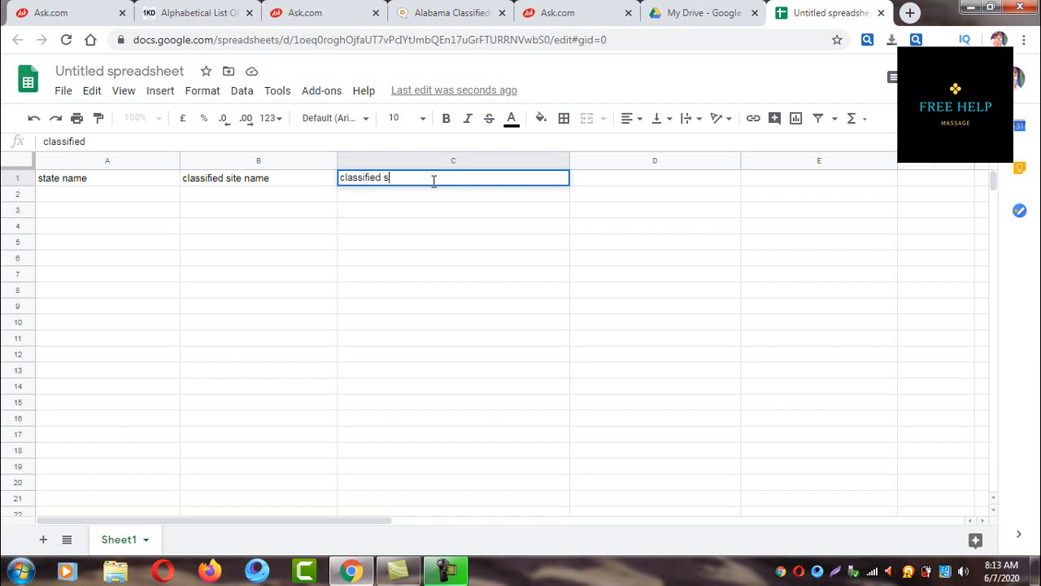
pyautogui.write('ite link')
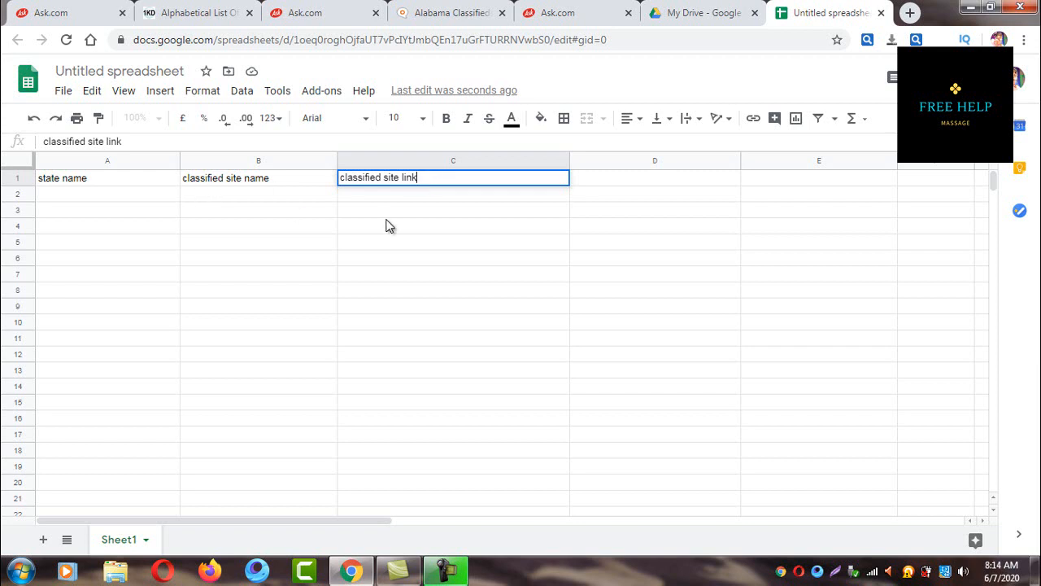
pyautogui.click(600, 186)
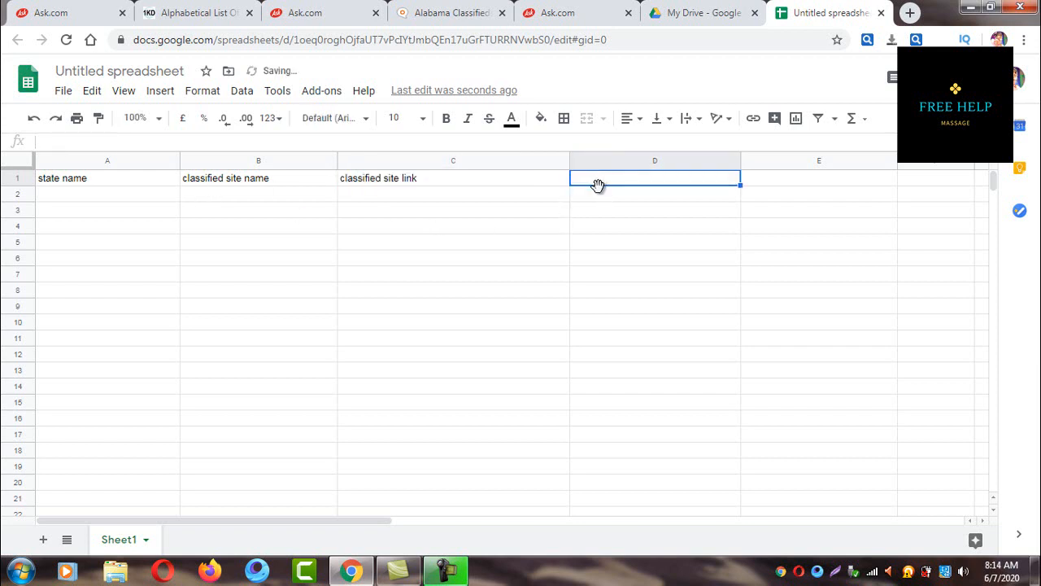
pyautogui.write('my ')
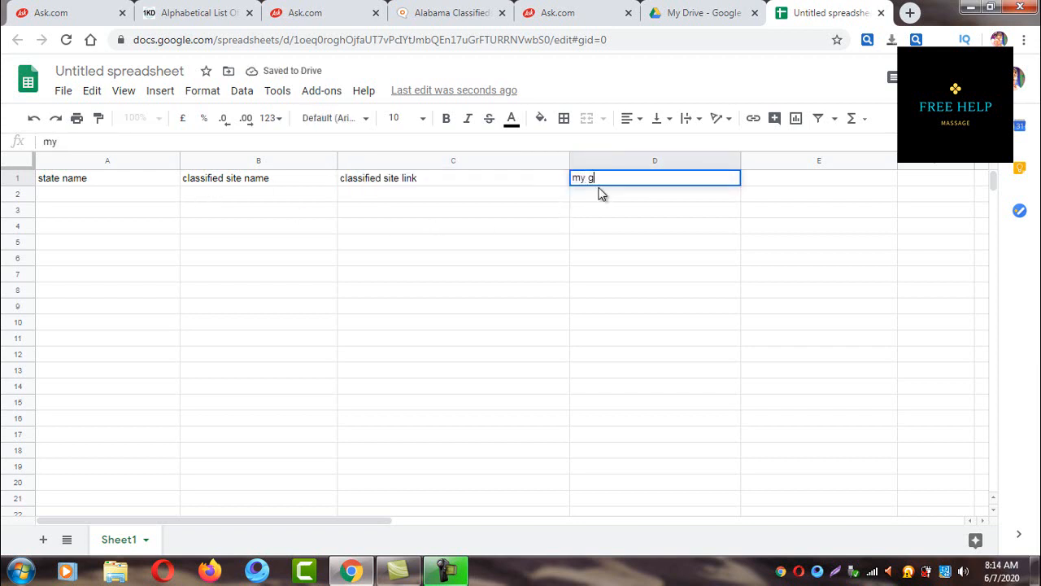
pyautogui.write('gmail')
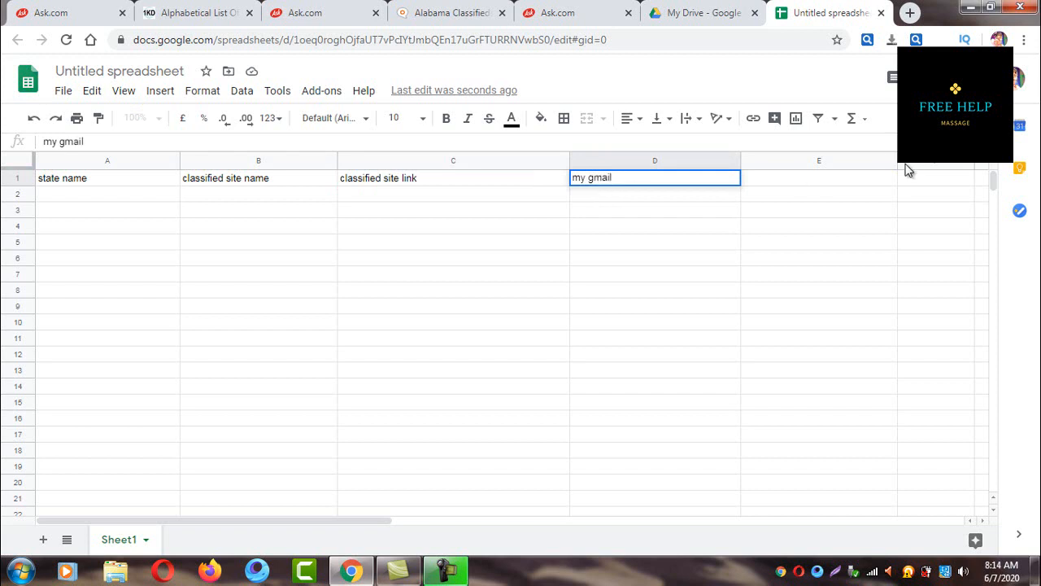
pyautogui.click(848, 186)
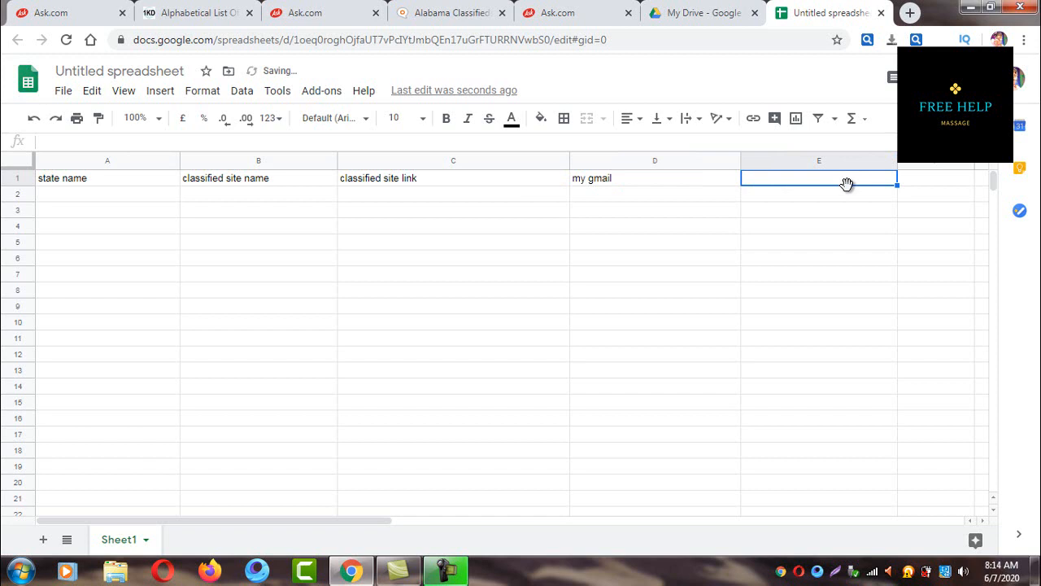
pyautogui.write('my password')
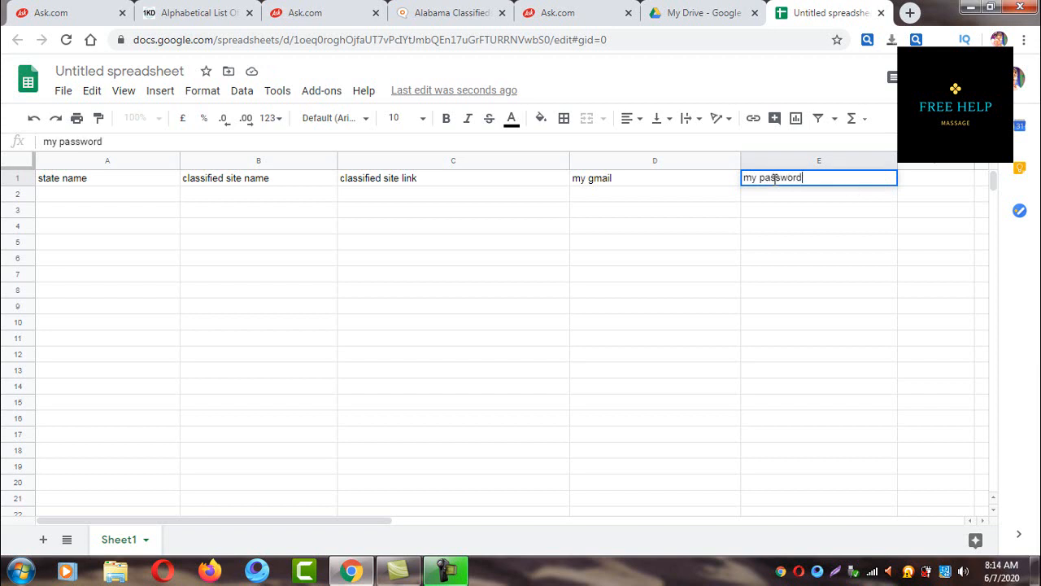
# Format row 1 as size 12, centered, with yellow fill.
pyautogui.click(16, 179)
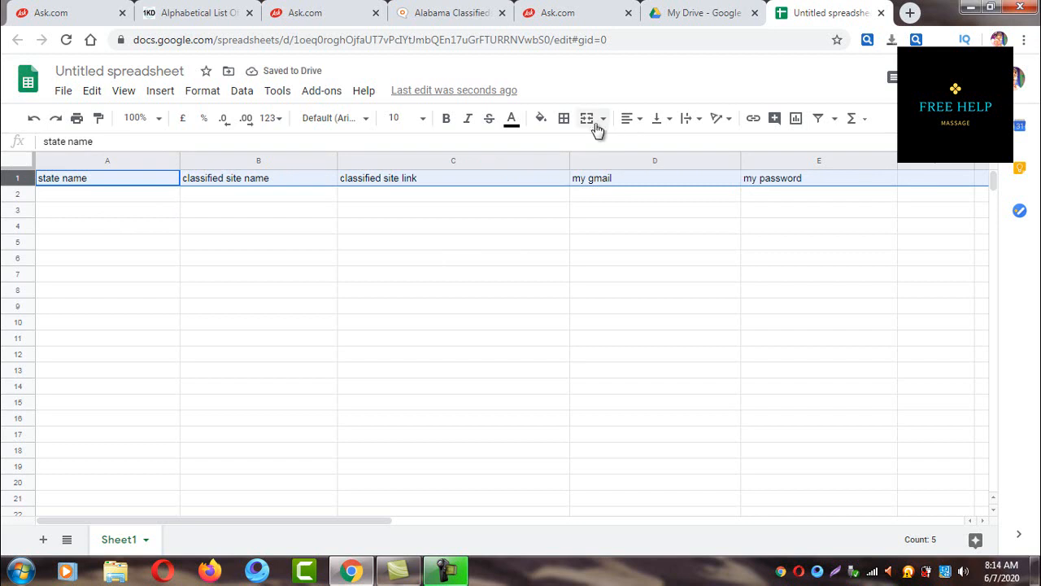
pyautogui.click(423, 119)
pyautogui.click(400, 290)
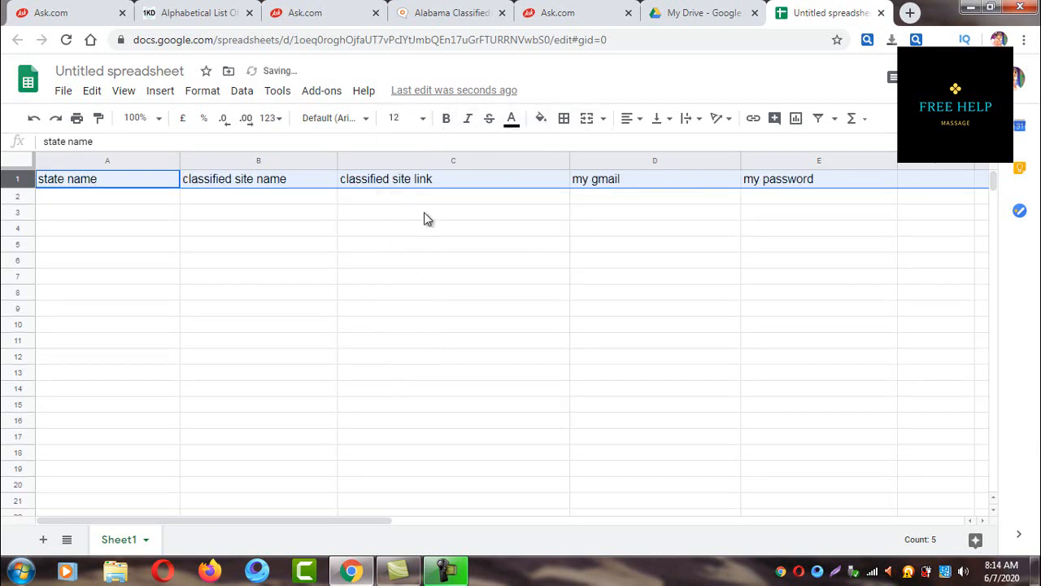
pyautogui.click(633, 120)
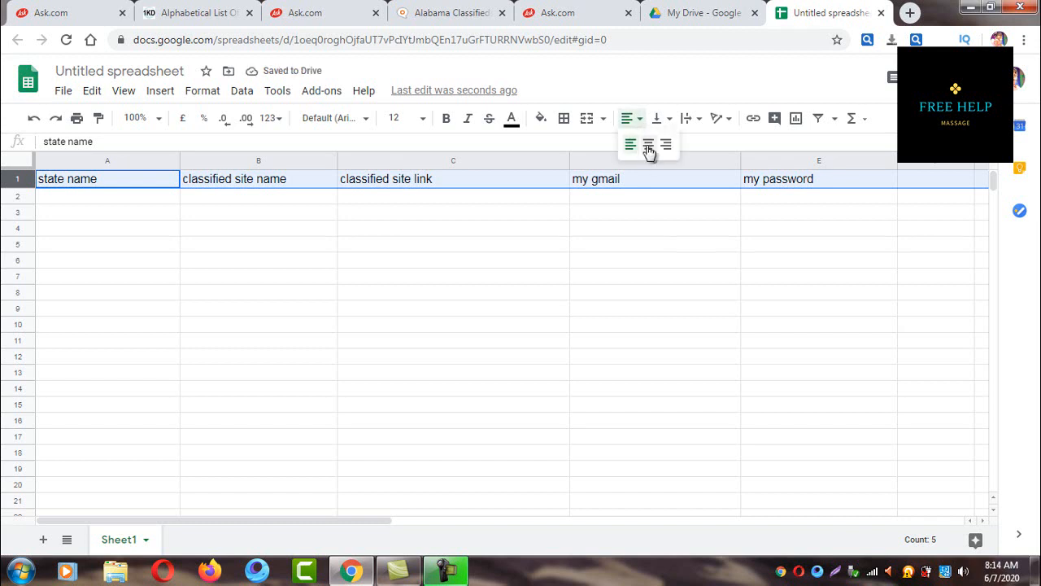
pyautogui.click(648, 145)
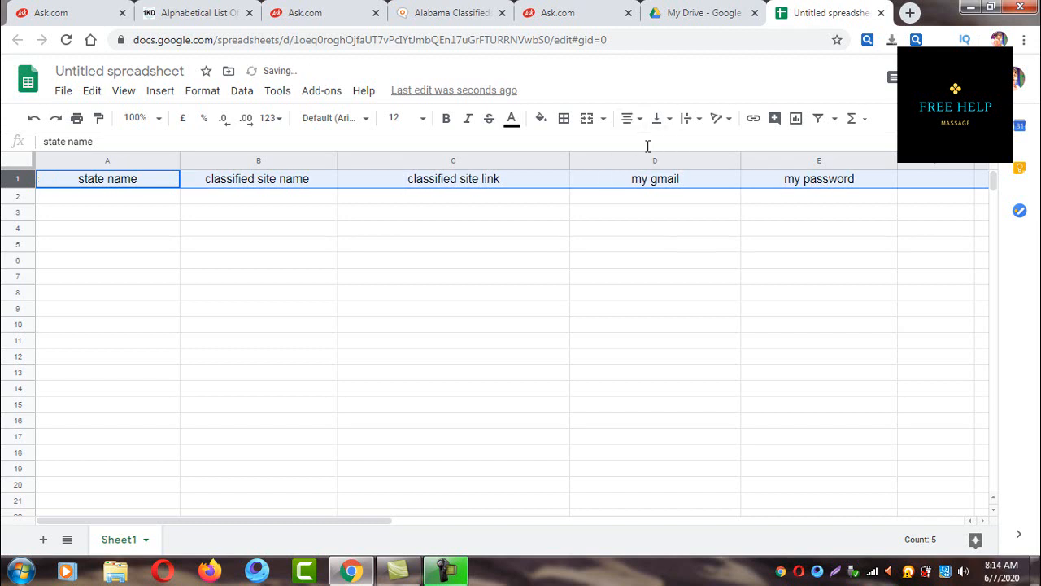
pyautogui.click(540, 119)
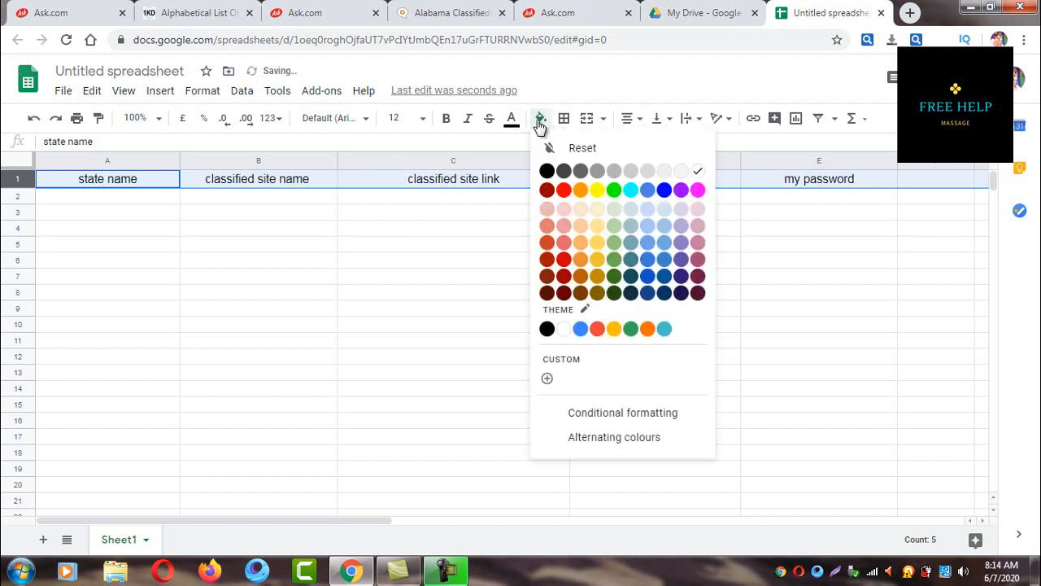
pyautogui.click(599, 190)
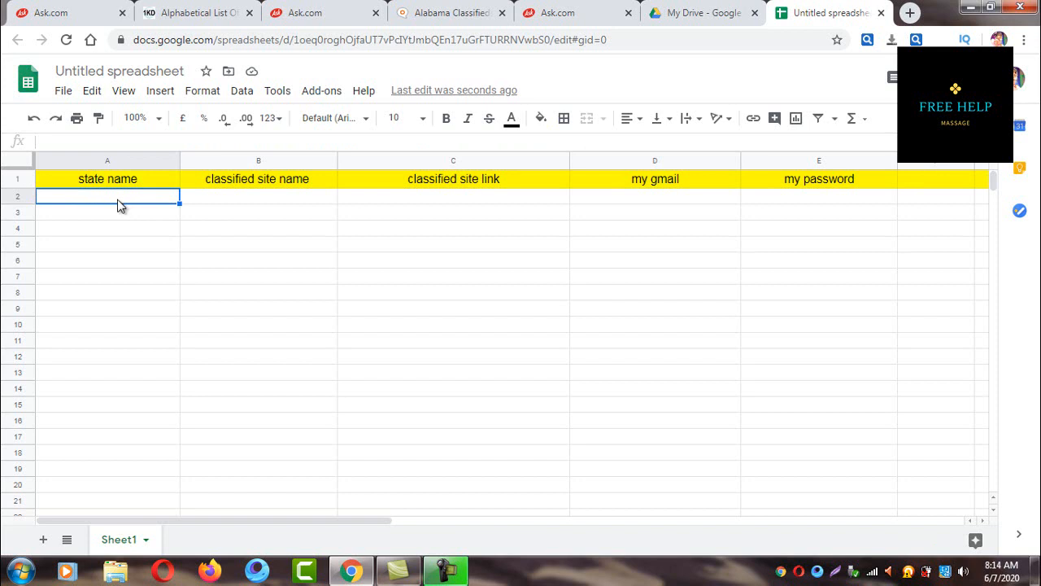
# Enter Alabama in A2 and type 'ood' as the site name in B2.
pyautogui.write('A')
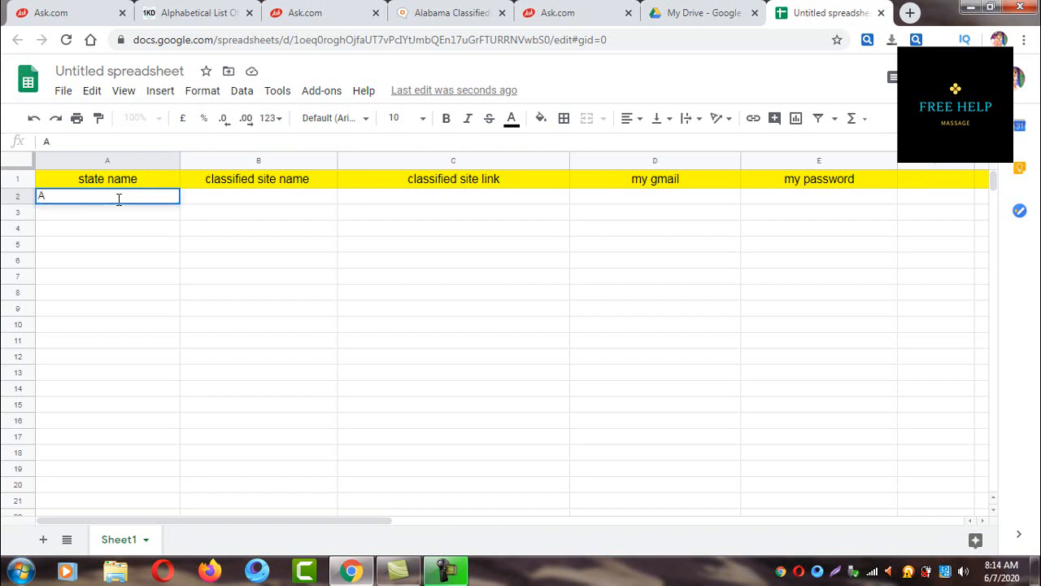
pyautogui.write('labama')
pyautogui.click(247, 203)
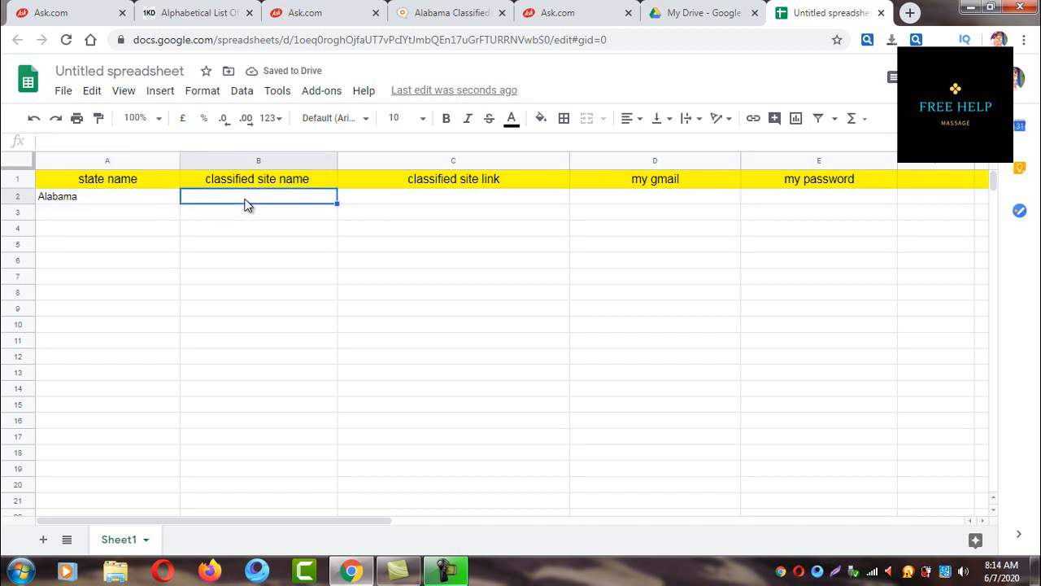
pyautogui.write('oo')
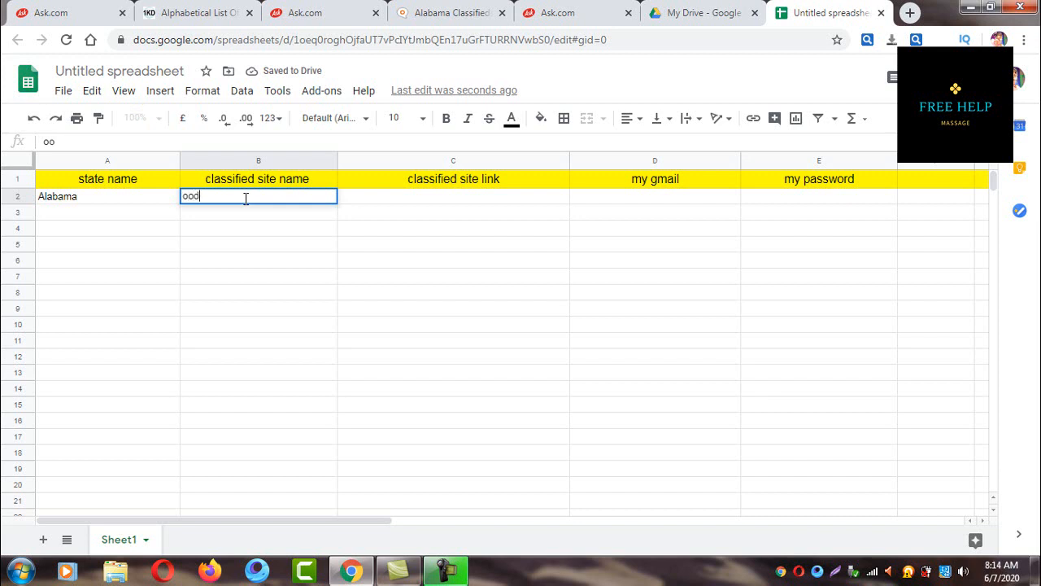
pyautogui.write('d')
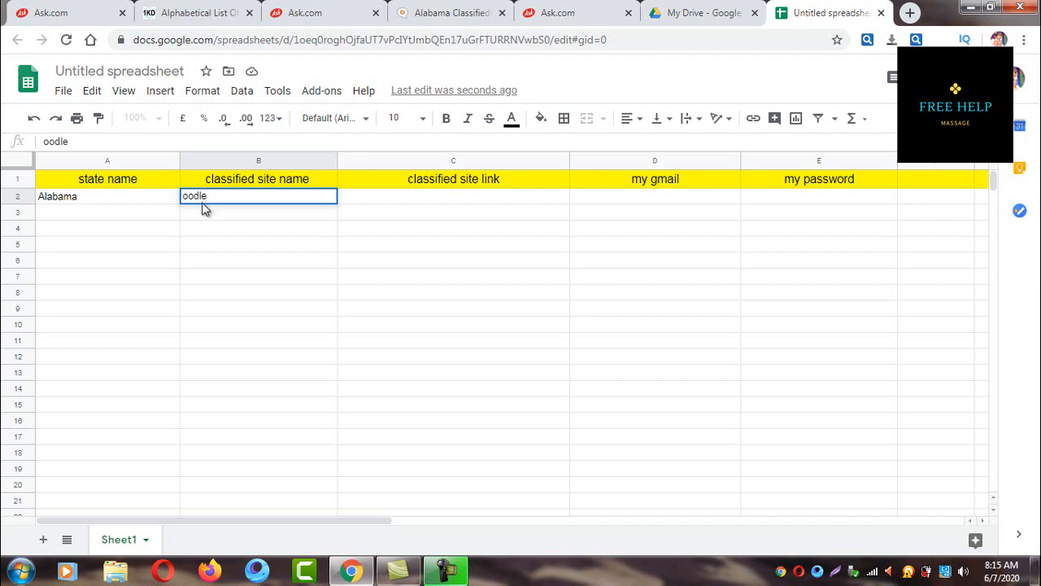
# After checking the Oodle tab, edit B2 to read 'Qoodle' and move to C2.
pyautogui.click(579, 14)
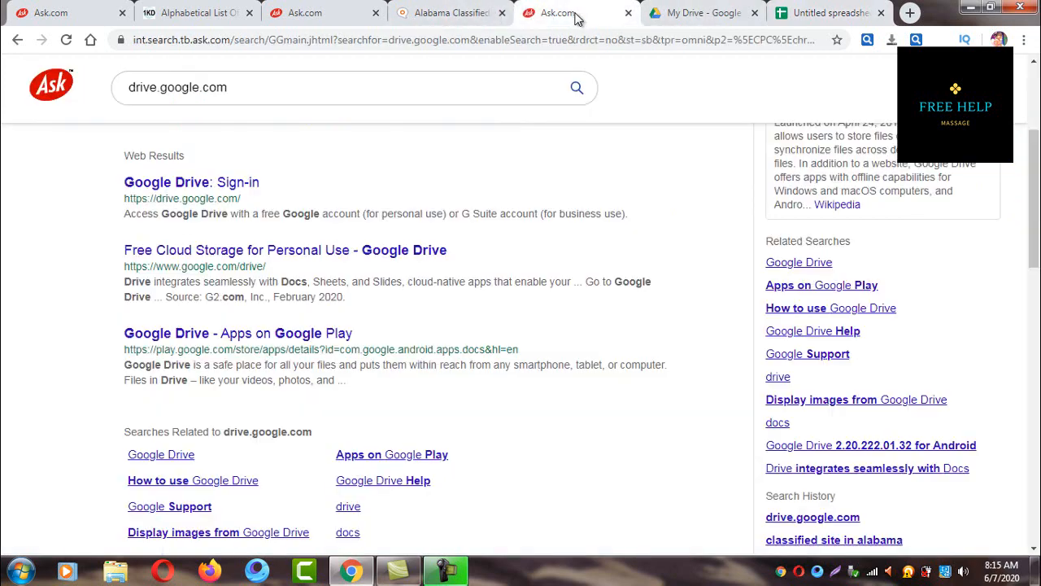
pyautogui.click(456, 13)
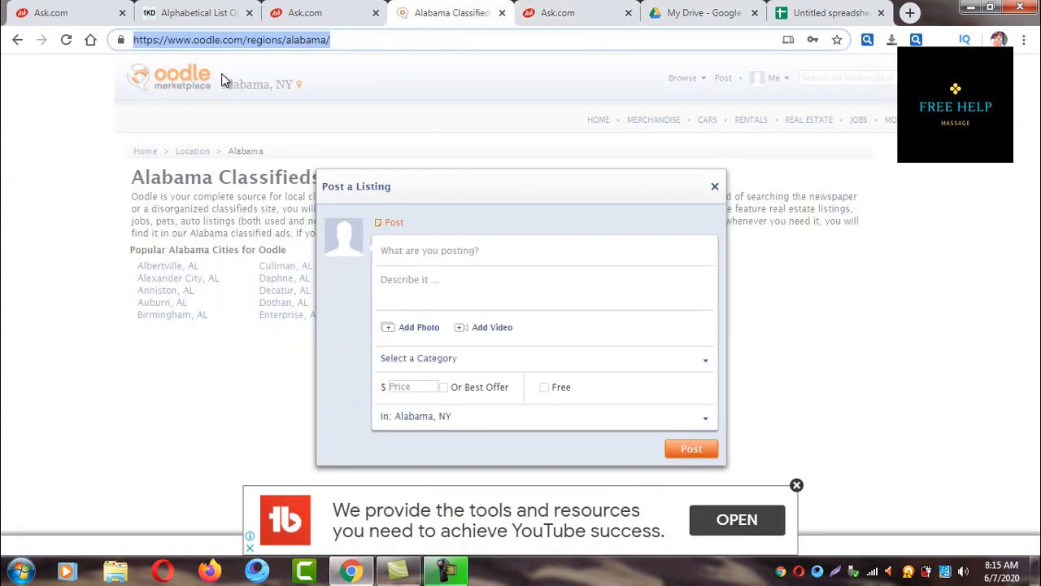
pyautogui.click(829, 13)
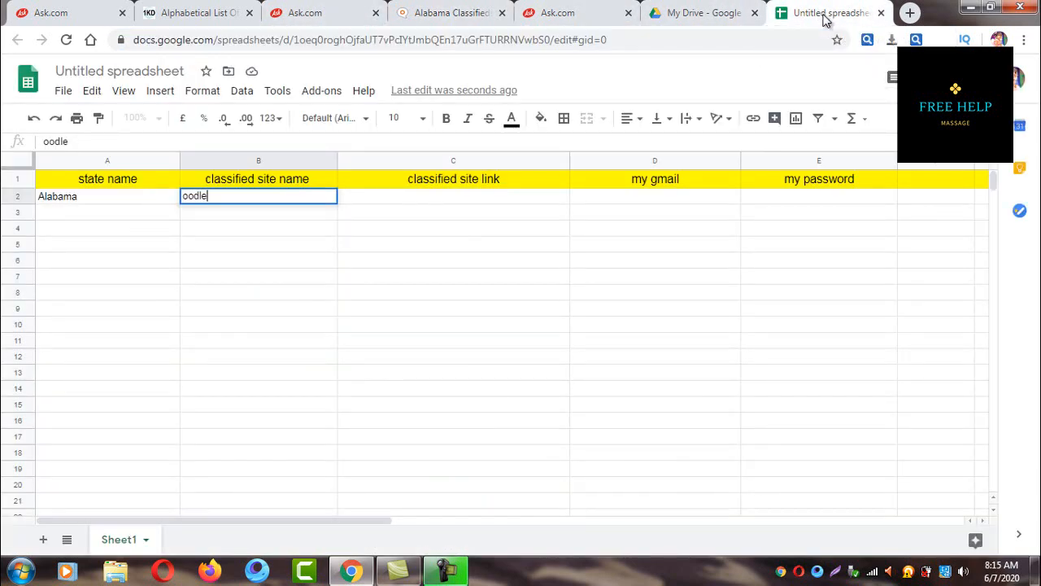
pyautogui.doubleClick(183, 196)
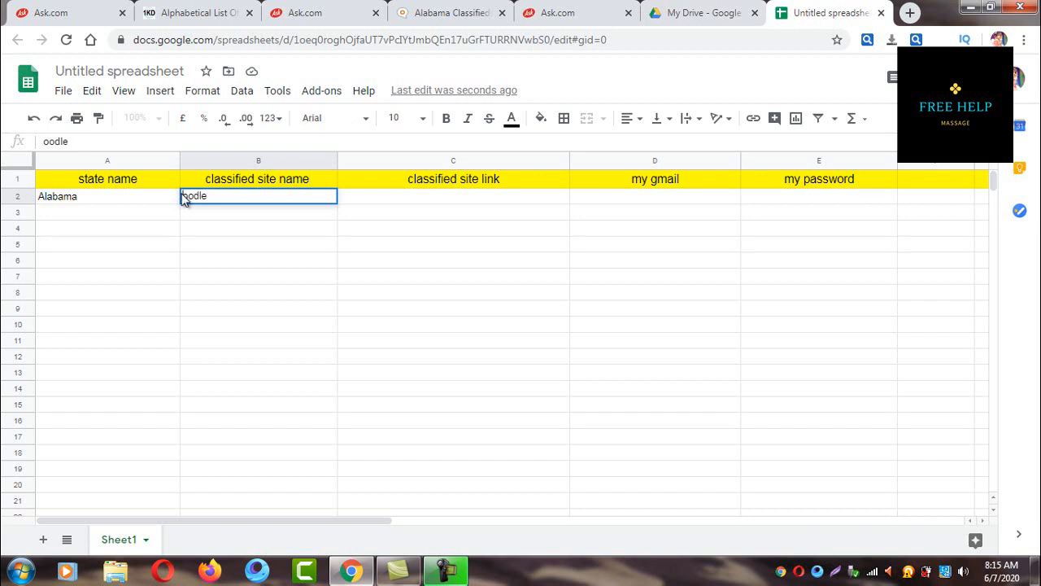
pyautogui.write('Q')
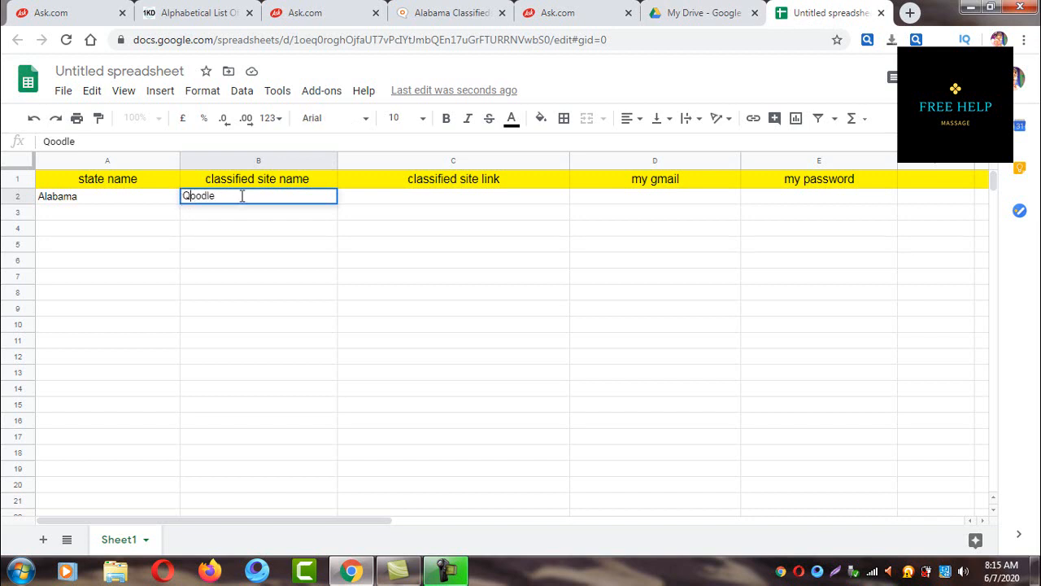
pyautogui.click(432, 198)
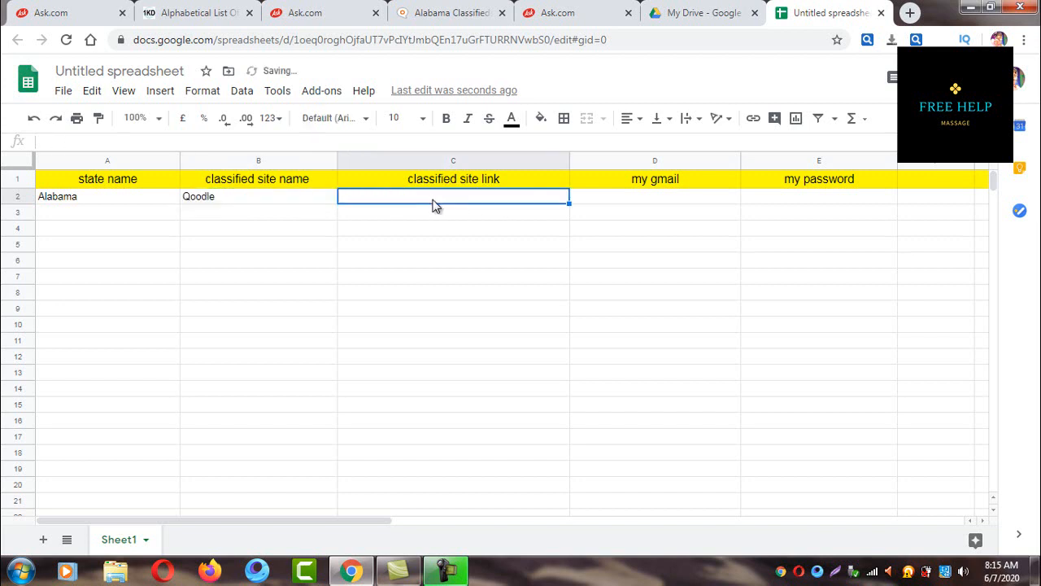
pyautogui.rightClick(429, 198)
pyautogui.click(392, 195)
pyautogui.write('https://www.oodle.com/regions/alabama/')
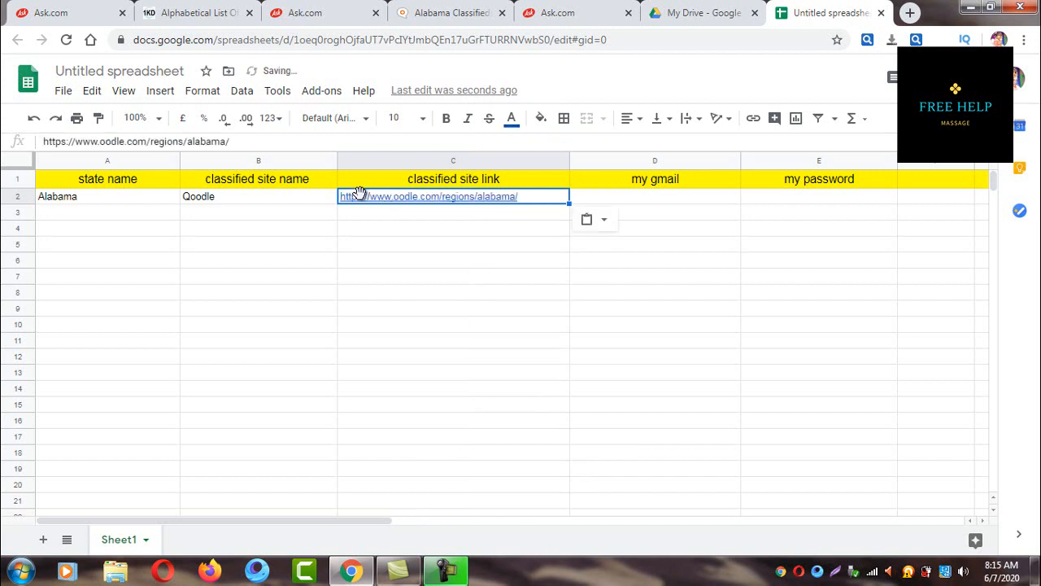
pyautogui.click(448, 203)
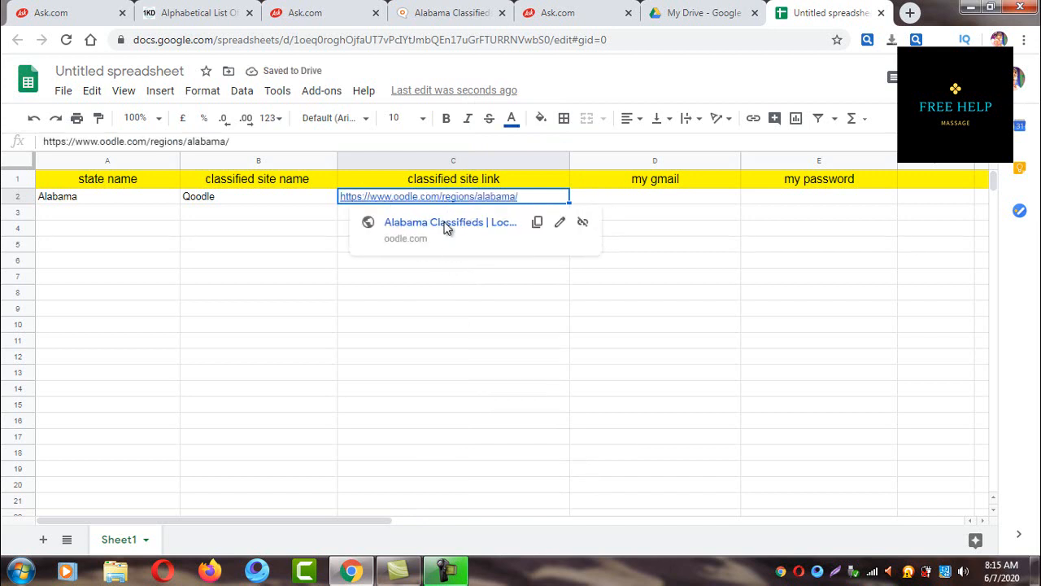
pyautogui.click(468, 15)
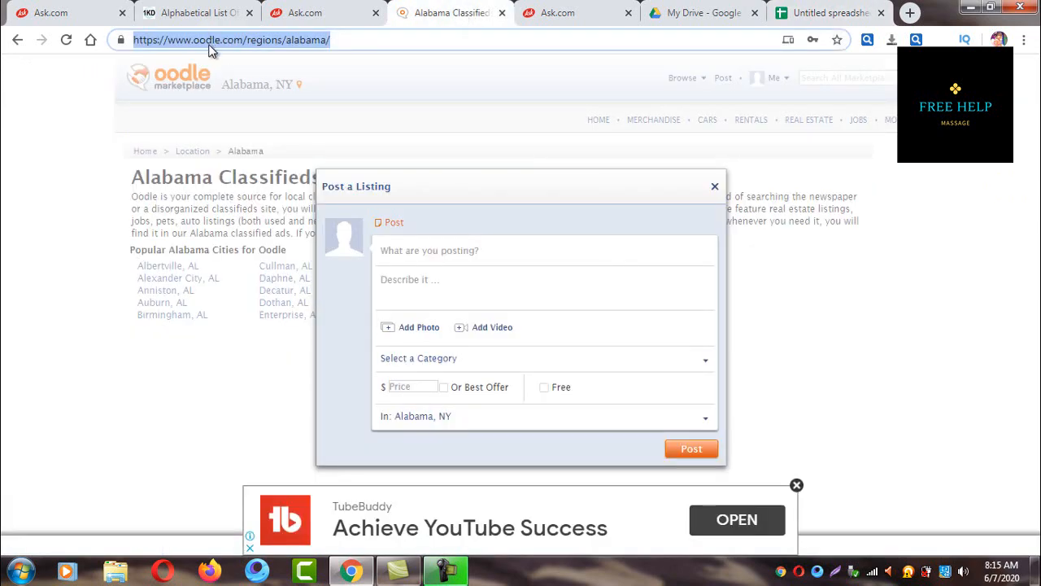
pyautogui.click(846, 13)
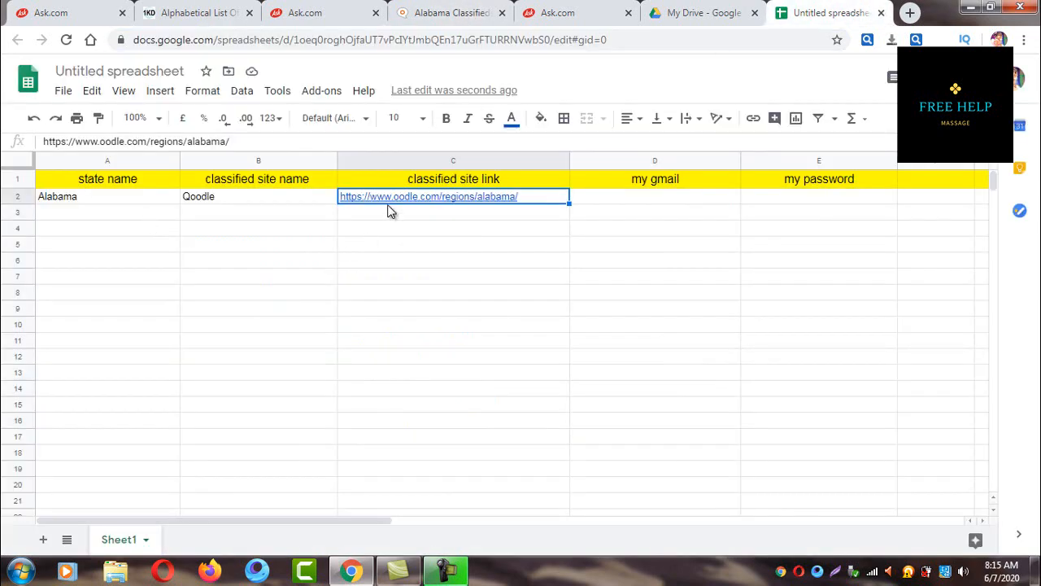
pyautogui.moveTo(388, 202)
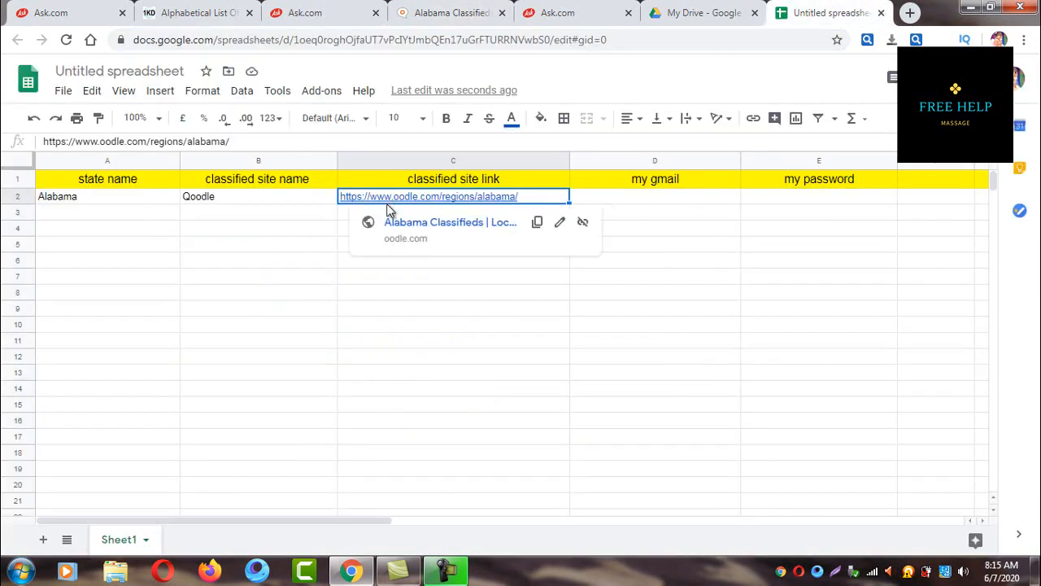
pyautogui.click(650, 197)
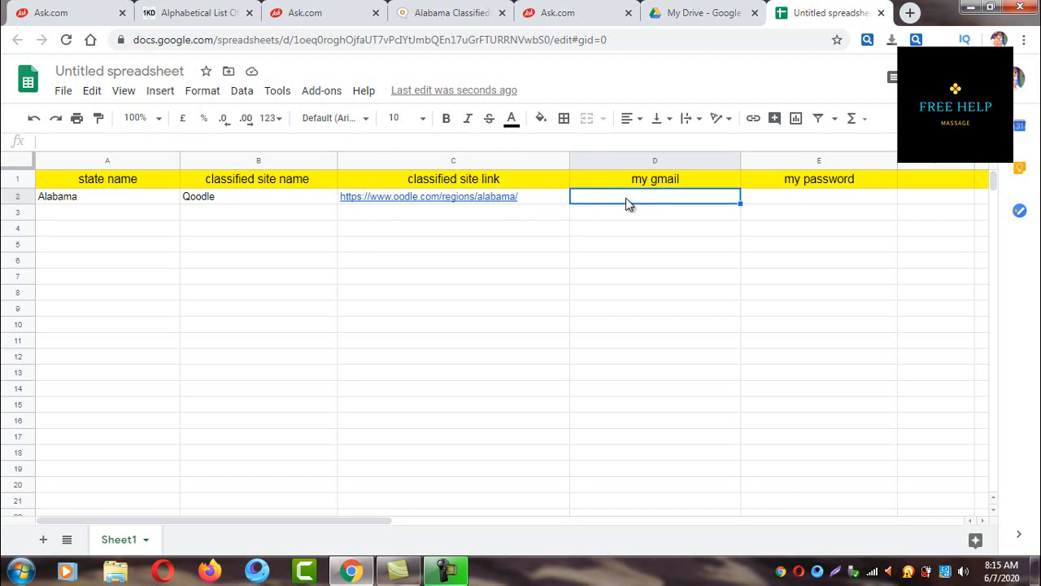
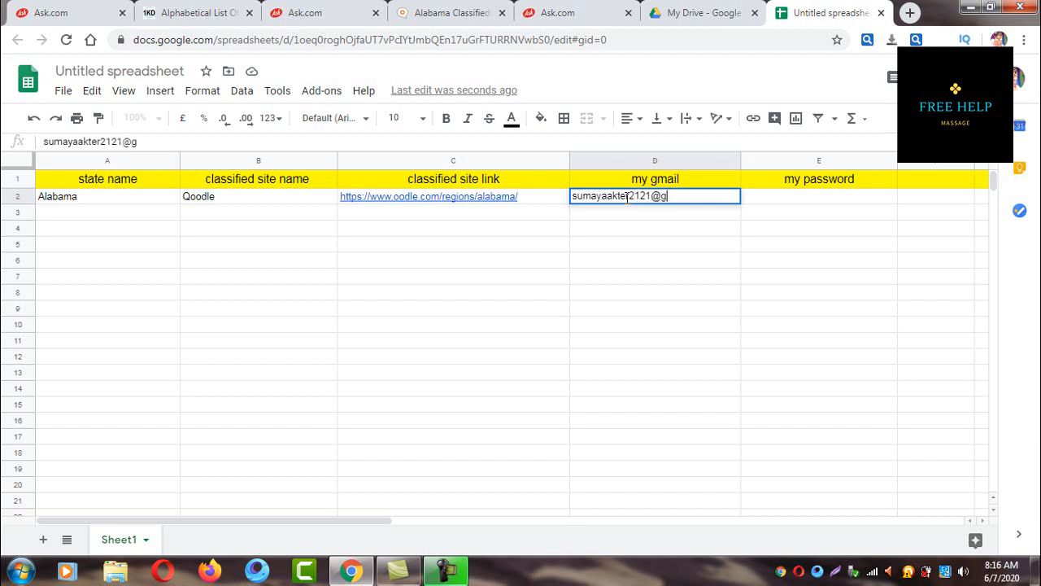
# Fill D2 with the Gmail address and E2 with the account password.
pyautogui.click(775, 199)
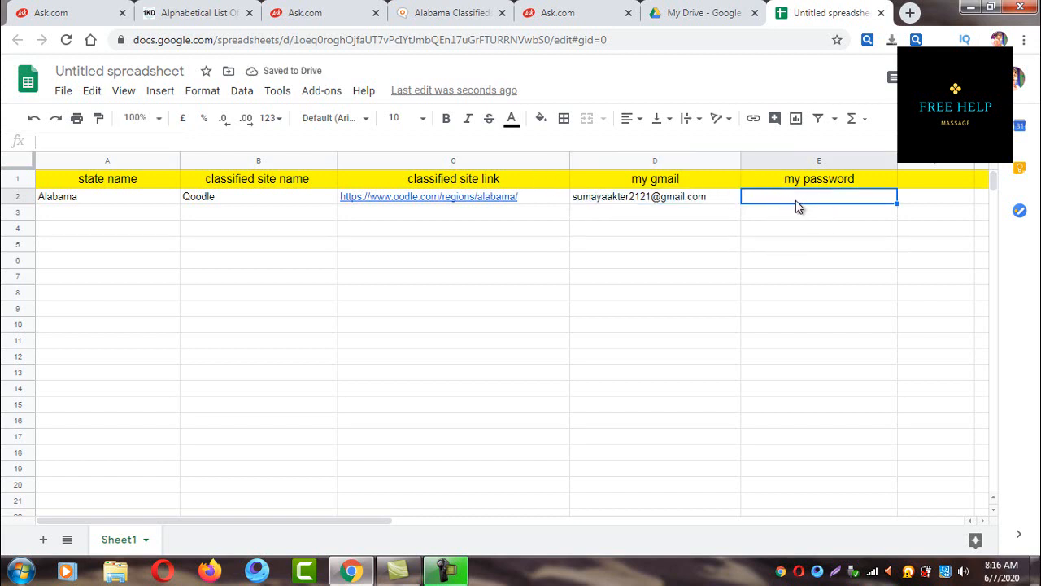
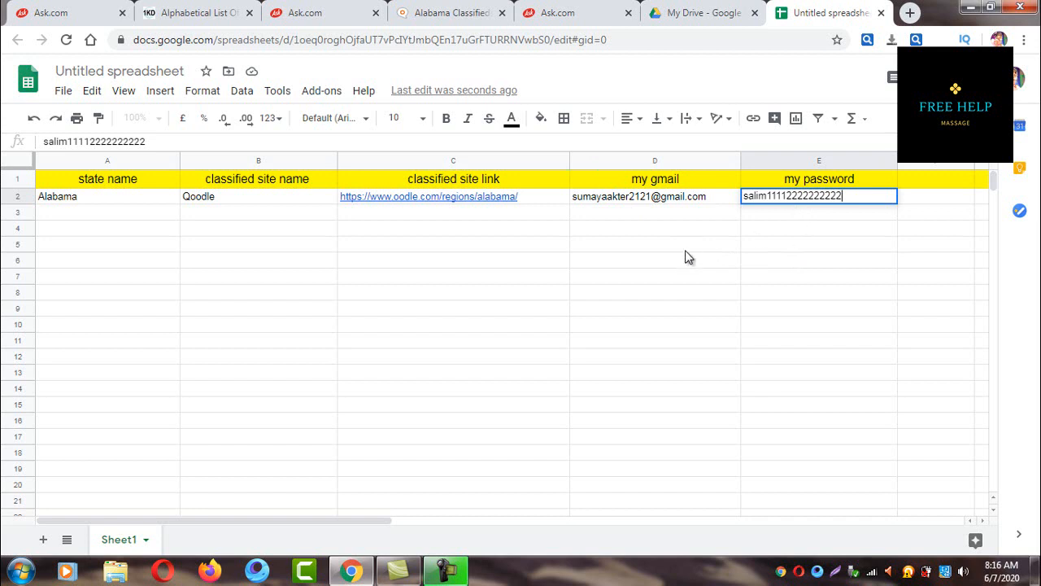
pyautogui.click(15, 195)
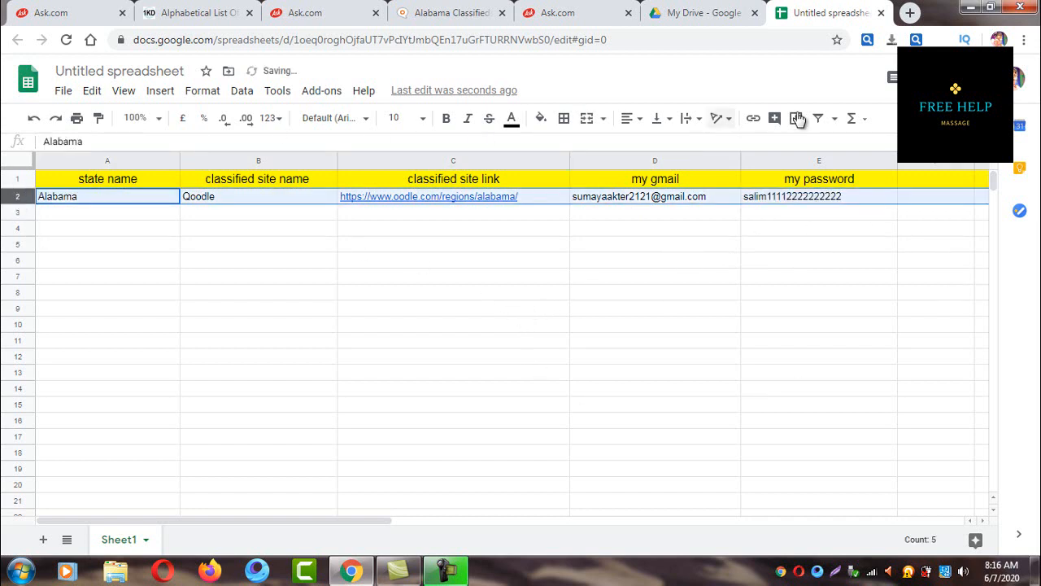
# Centre row 2's text at font size 11, then bring the Oodle Alabama Classifieds page forward.
pyautogui.click(637, 122)
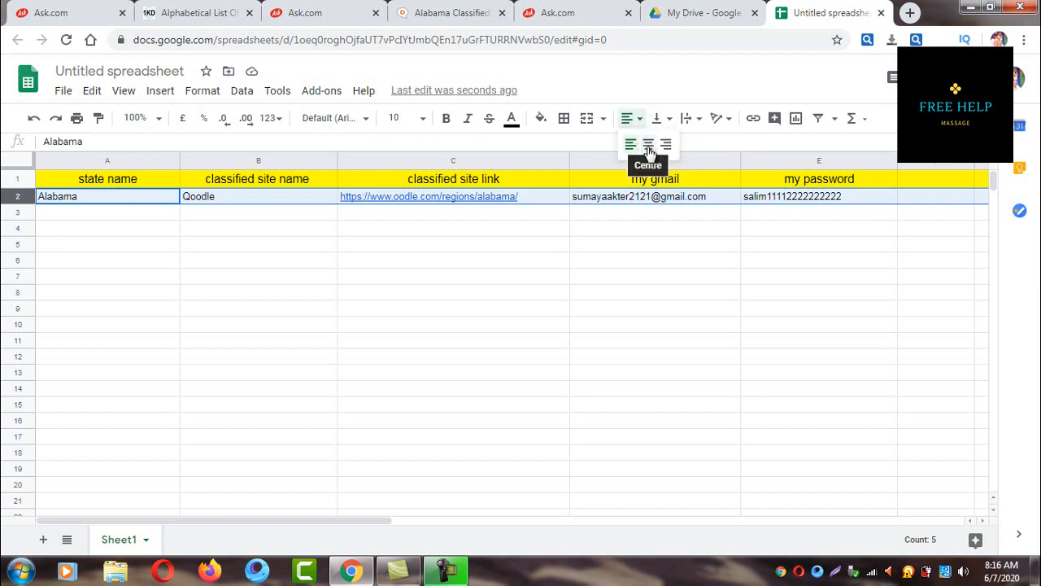
pyautogui.click(648, 147)
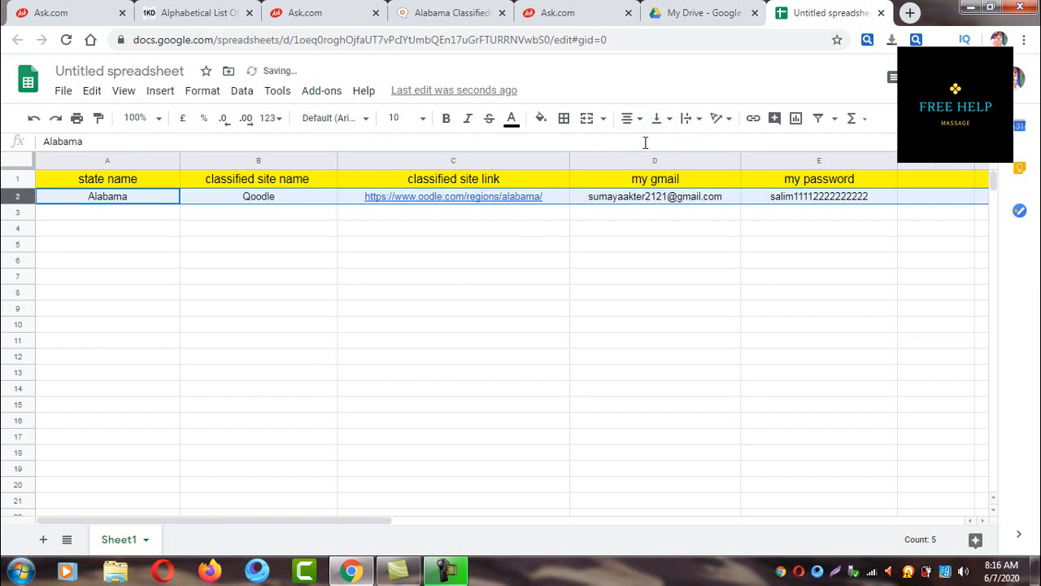
pyautogui.click(423, 120)
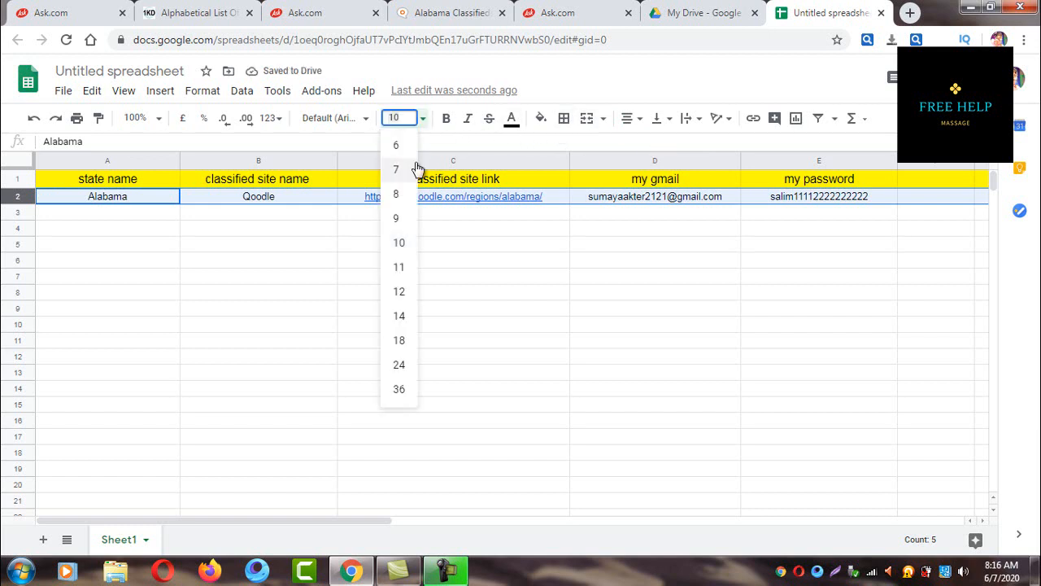
pyautogui.click(399, 267)
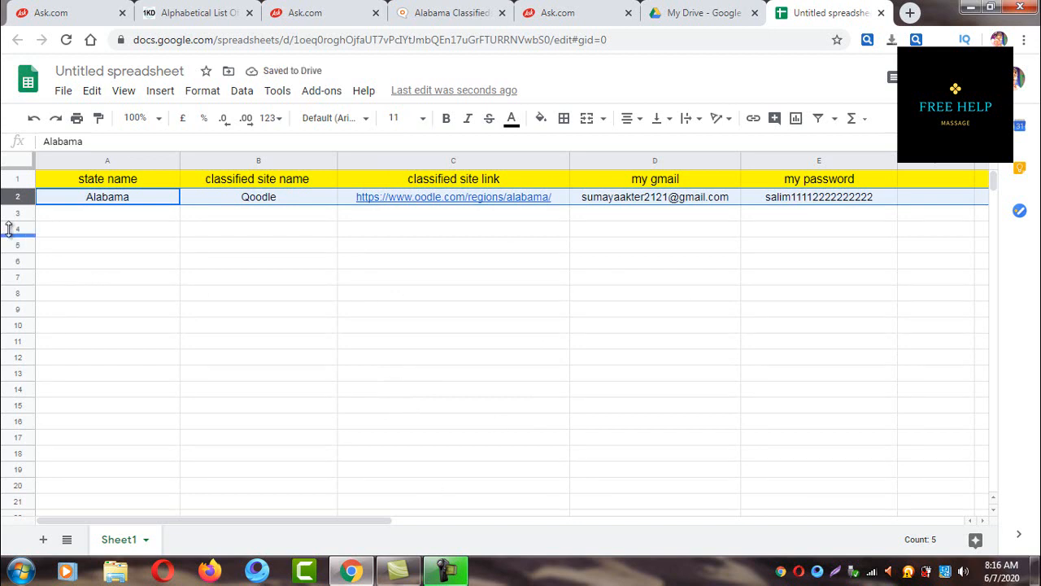
pyautogui.click(95, 220)
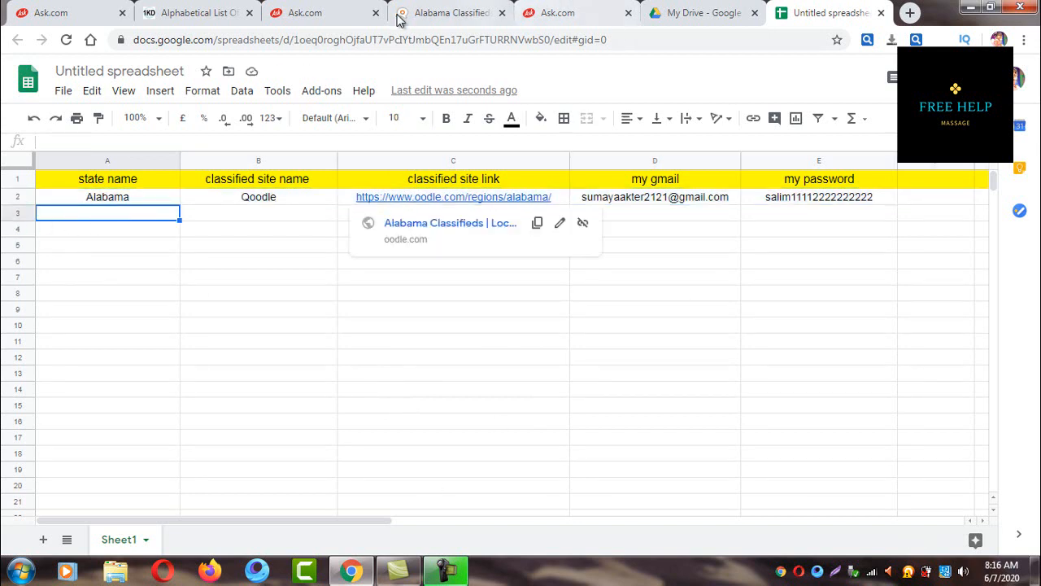
pyautogui.click(451, 15)
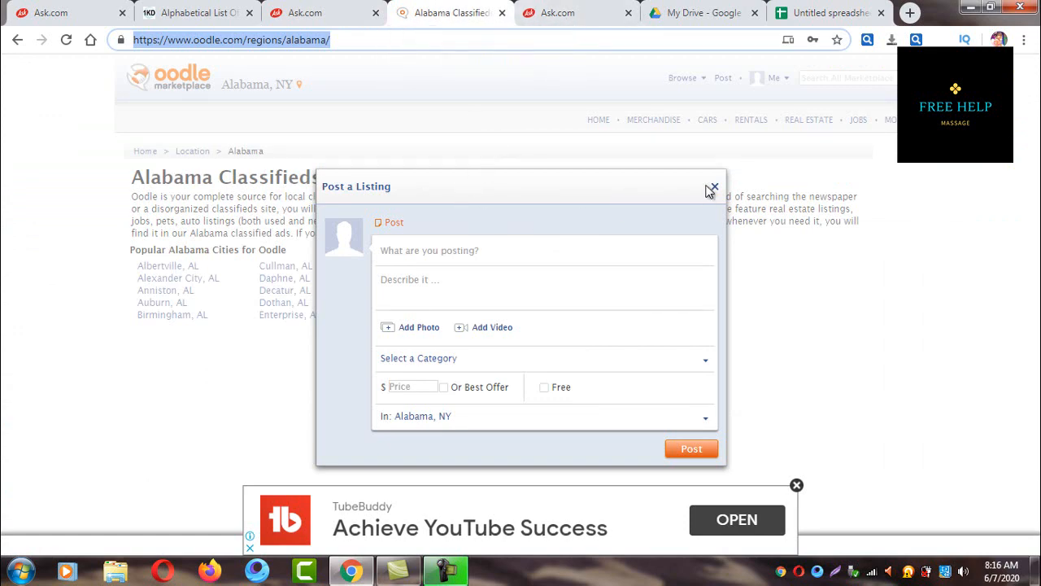
# Close the Oodle and extra Ask.com tabs, then open izito's free ad posting site result.
pyautogui.click(502, 14)
pyautogui.click(501, 13)
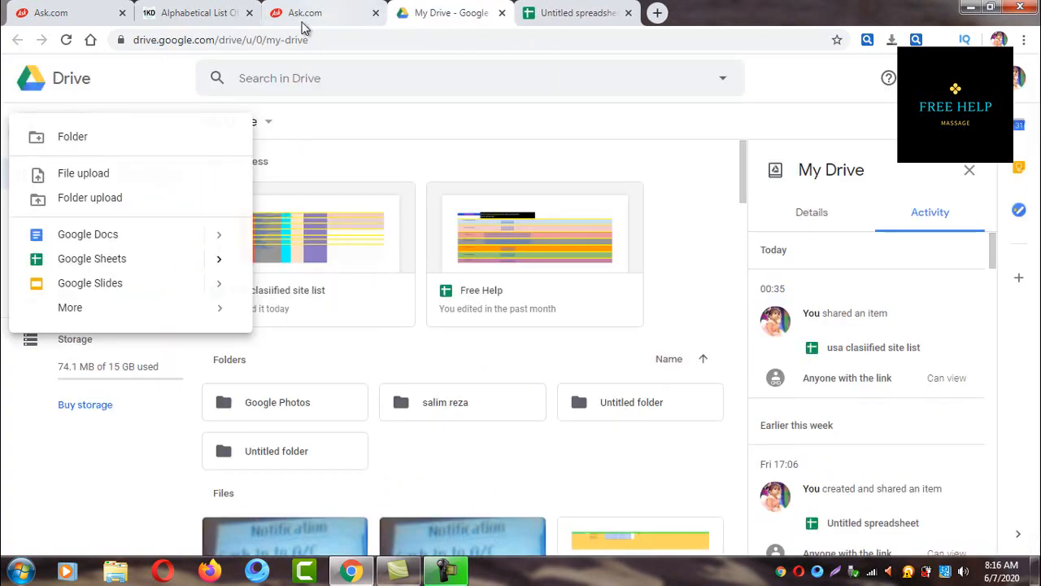
pyautogui.click(309, 15)
pyautogui.scroll(-5, 262, 339)
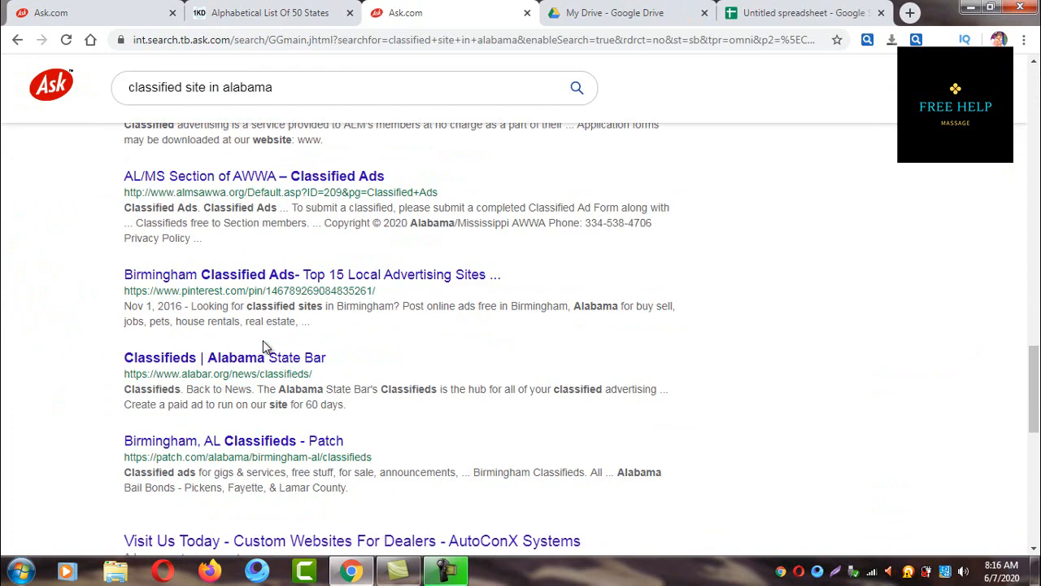
pyautogui.scroll(-1, 262, 340)
pyautogui.scroll(-2, 270, 338)
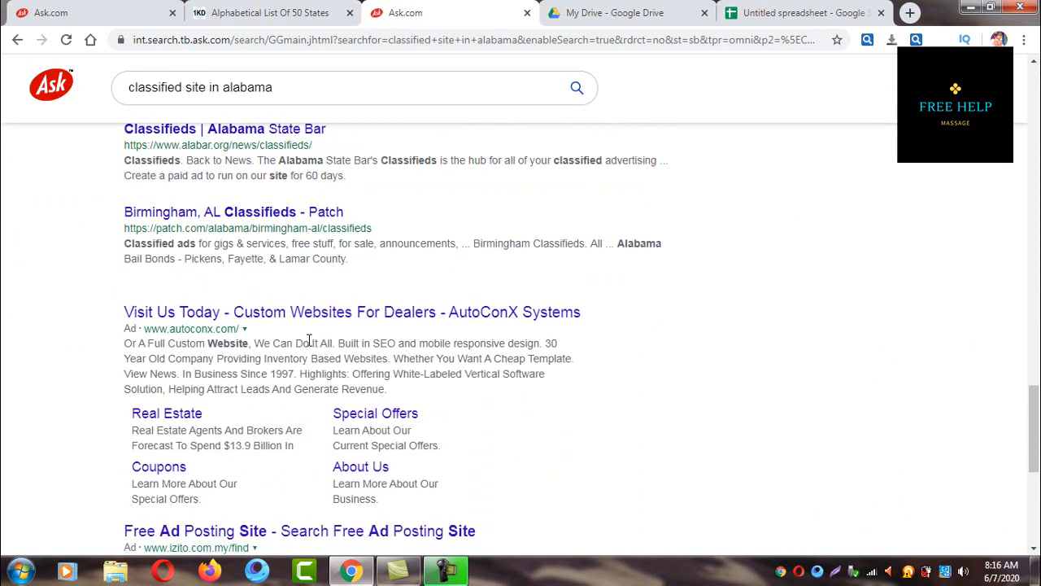
pyautogui.scroll(-3, 309, 340)
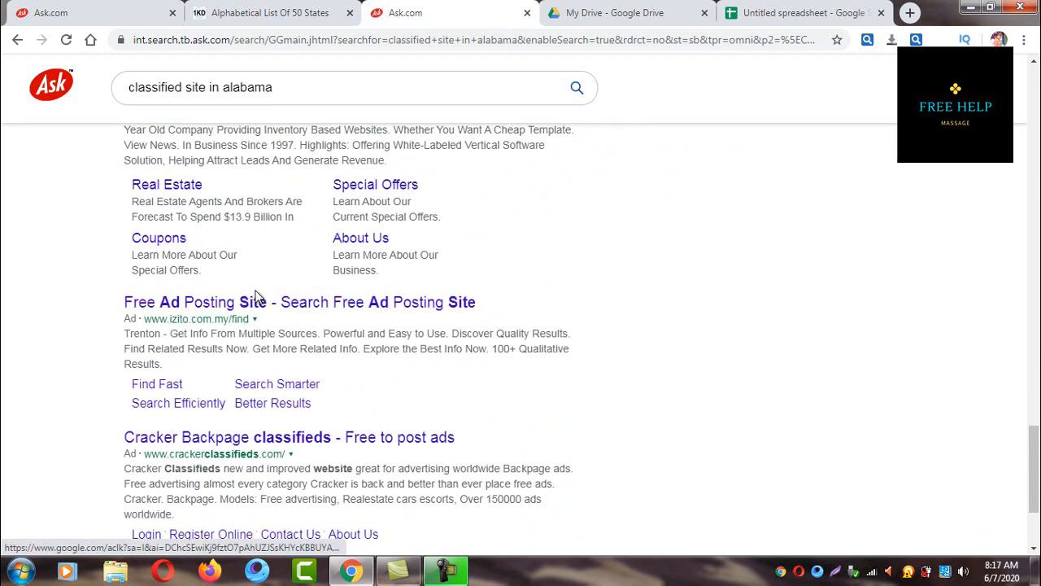
pyautogui.click(296, 303)
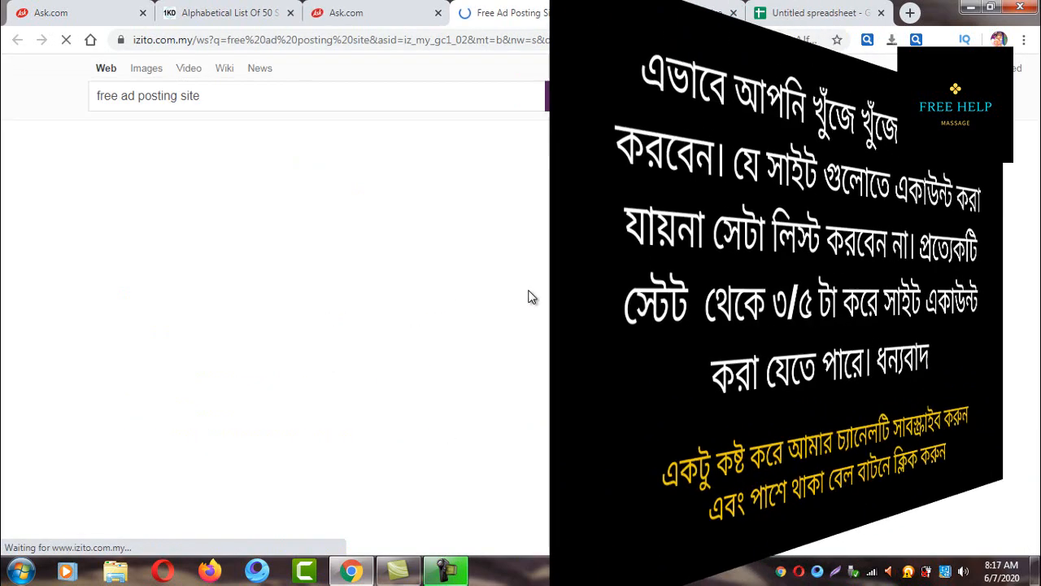